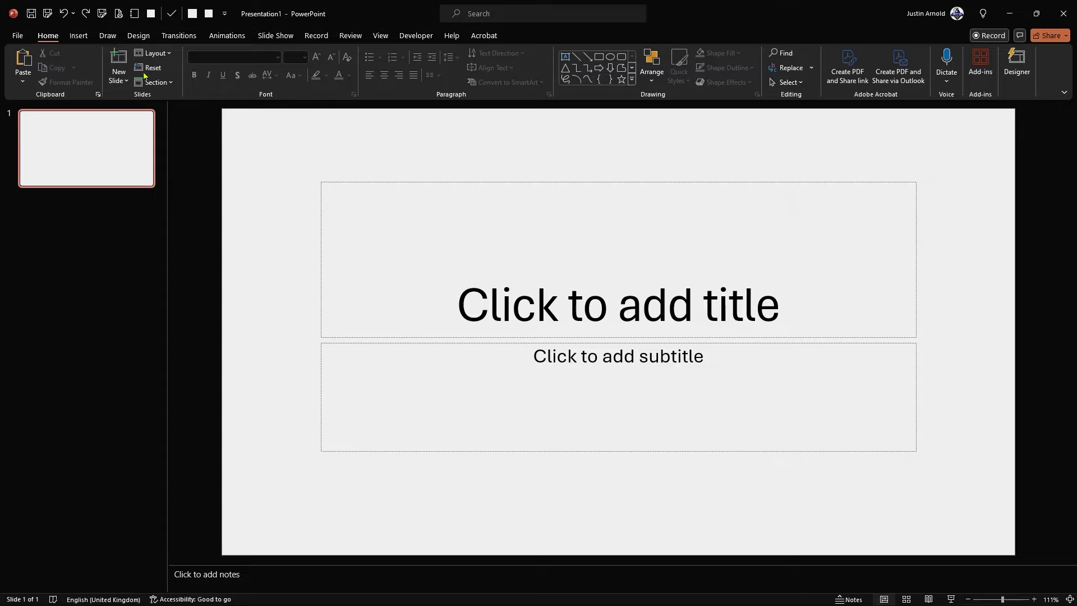
- Switch the slide to the Blank layout and insert the polygon triangle-pattern background picture from this device
left_click(151, 53)
left_click(156, 203)
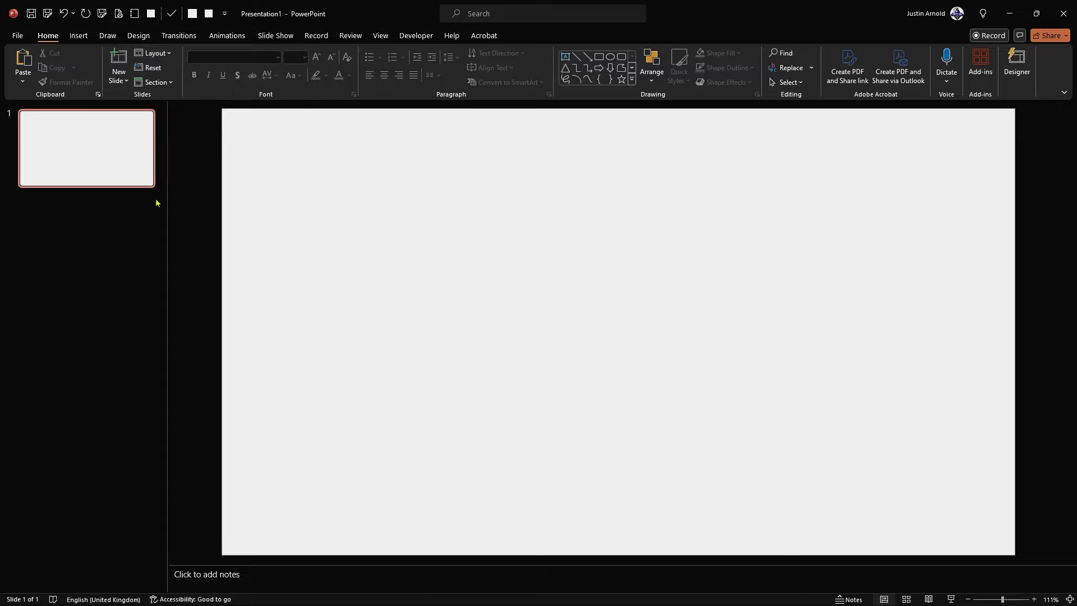
left_click(78, 37)
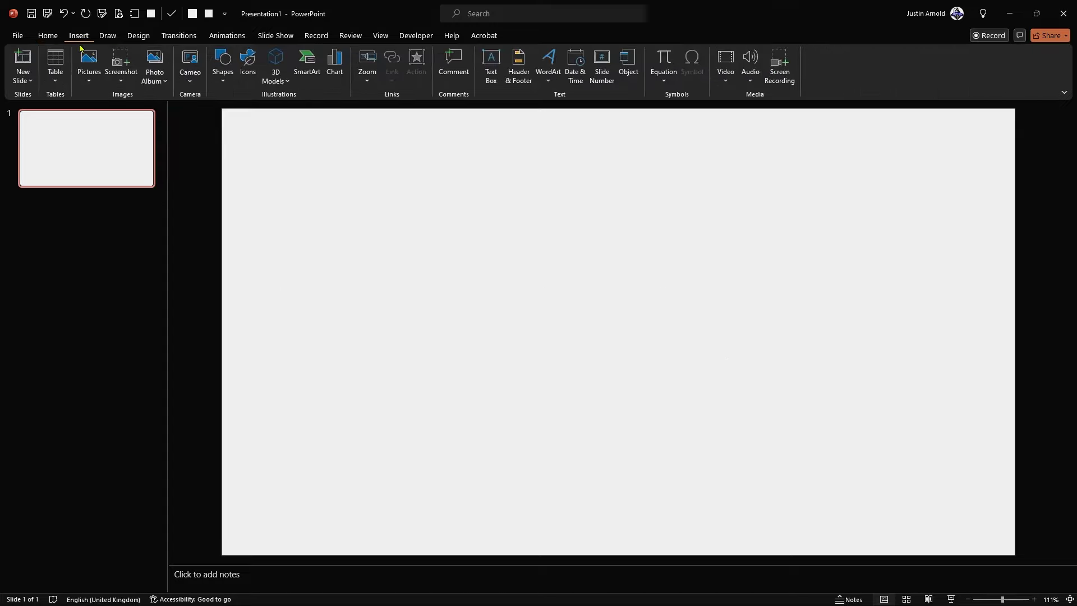
left_click(88, 63)
left_click(112, 114)
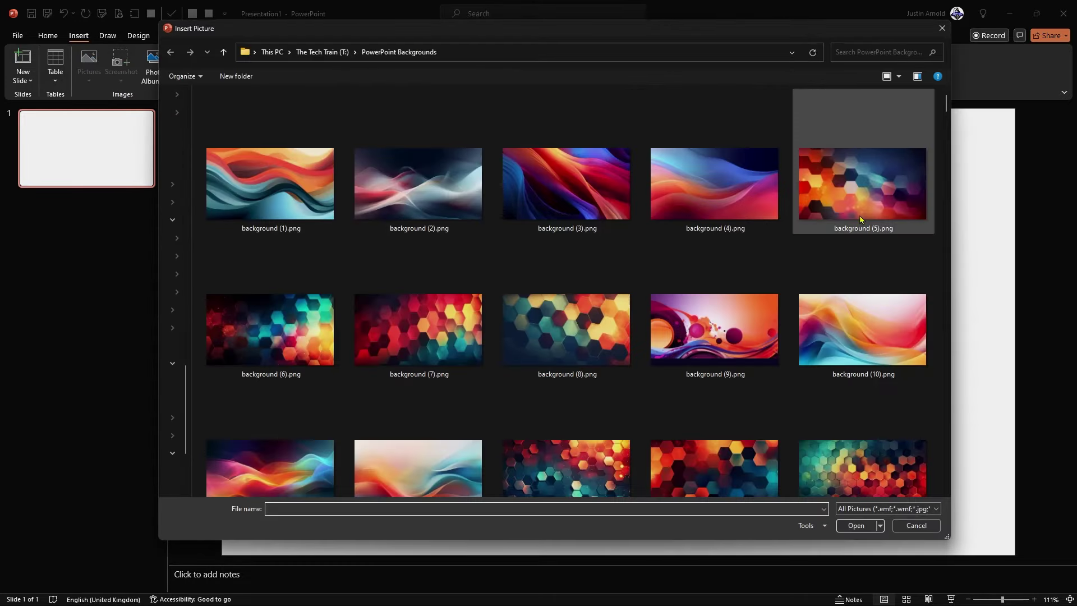
mouse_move(945, 104)
left_mouse_down()
mouse_move(930, 486)
mouse_move(928, 102)
left_mouse_up()
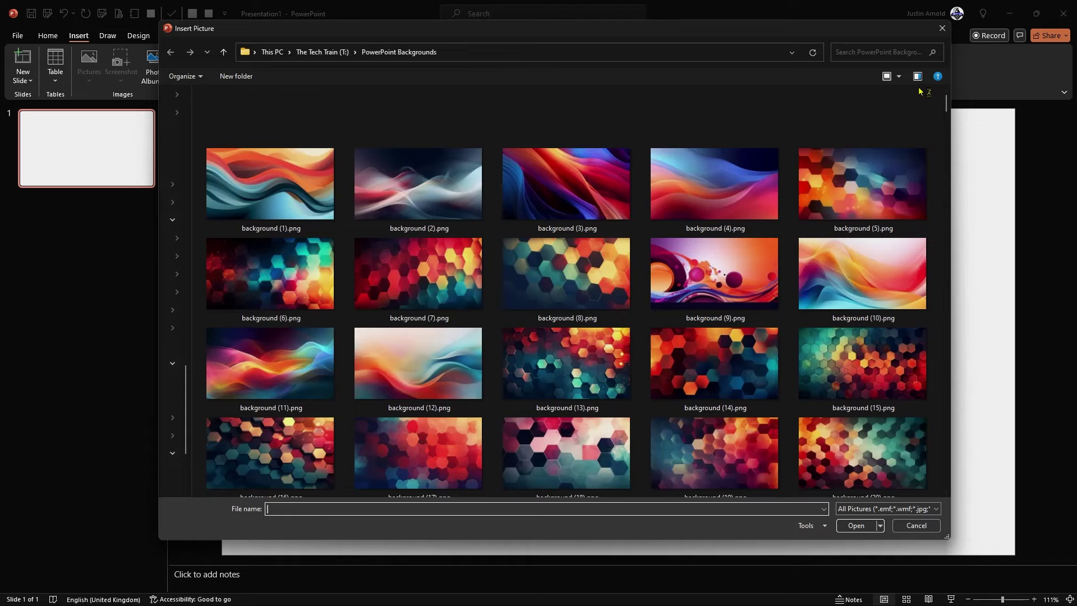
scroll(724, 236, "down", 10)
scroll(723, 264, "down", 5)
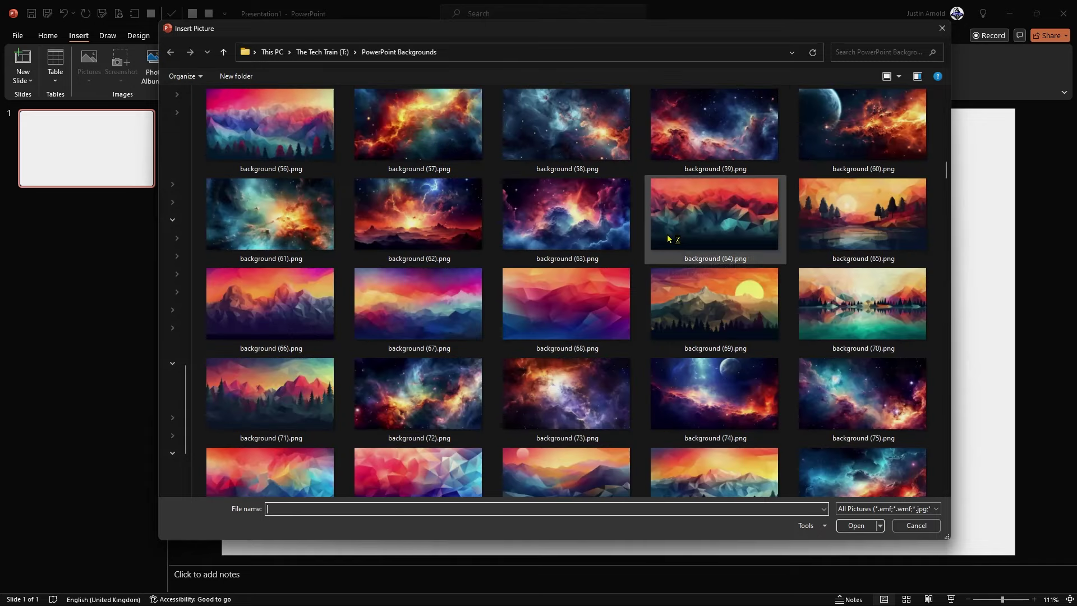
double_click(557, 299)
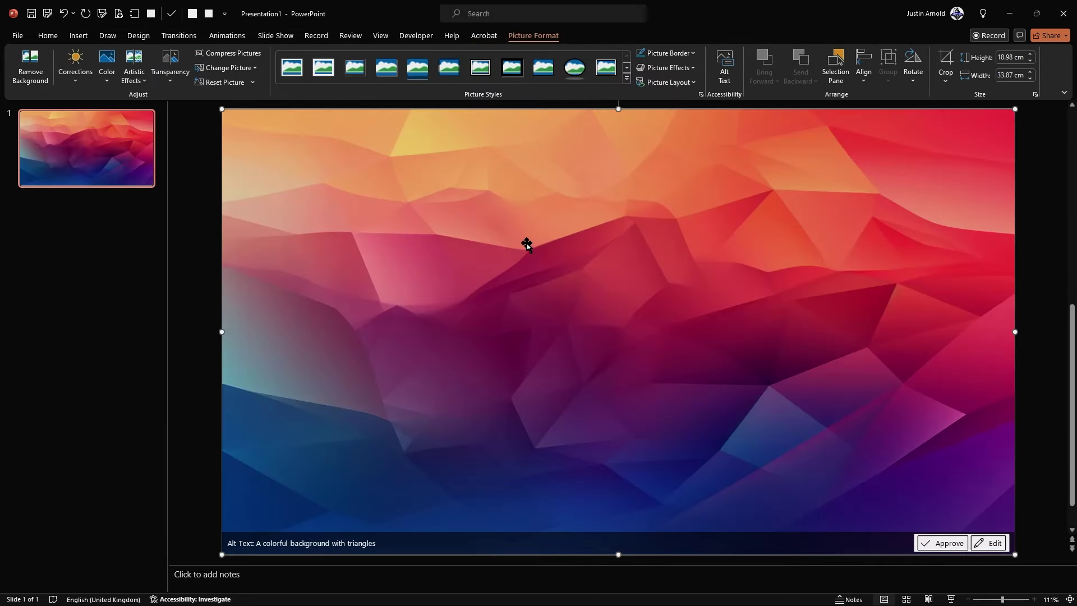
- Stretch the polygon picture to the slide's full height and drag an offset duplicate to the right
mouse_move(570, 301)
left_mouse_down()
mouse_move(613, 292)
mouse_move(572, 296)
left_mouse_up()
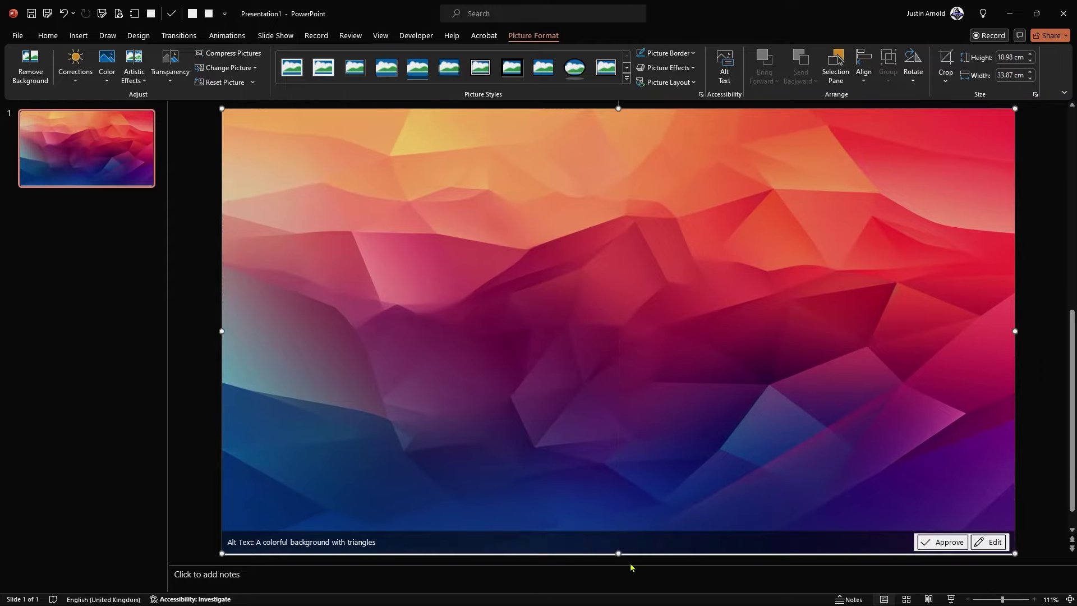
left_click_drag(618, 554, 618, 556)
scroll(631, 314, "down", 5)
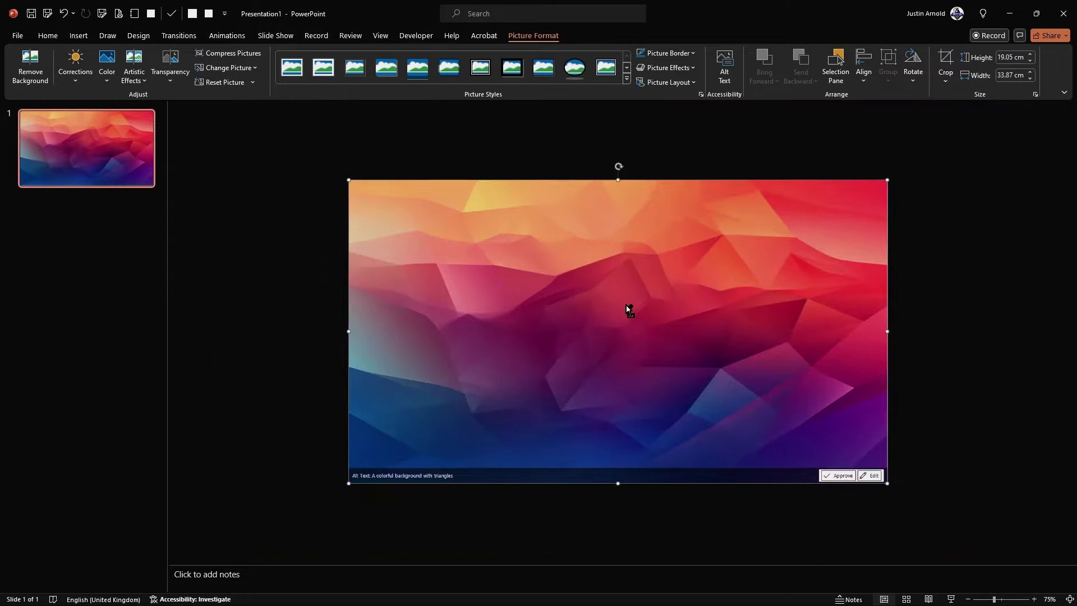
scroll(624, 320, "down", 2)
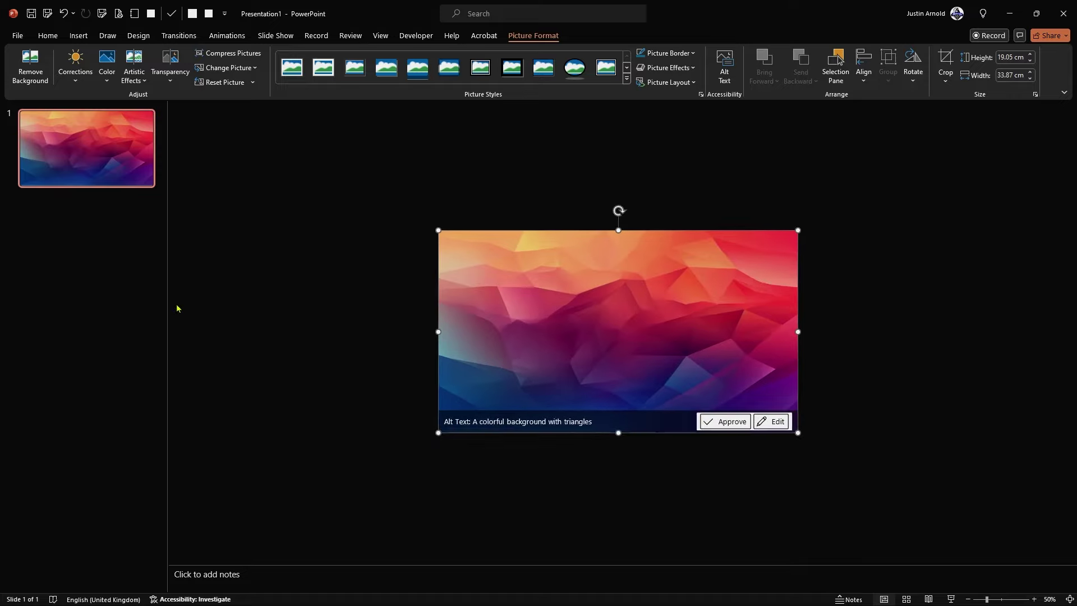
left_click_drag(166, 302, 112, 302)
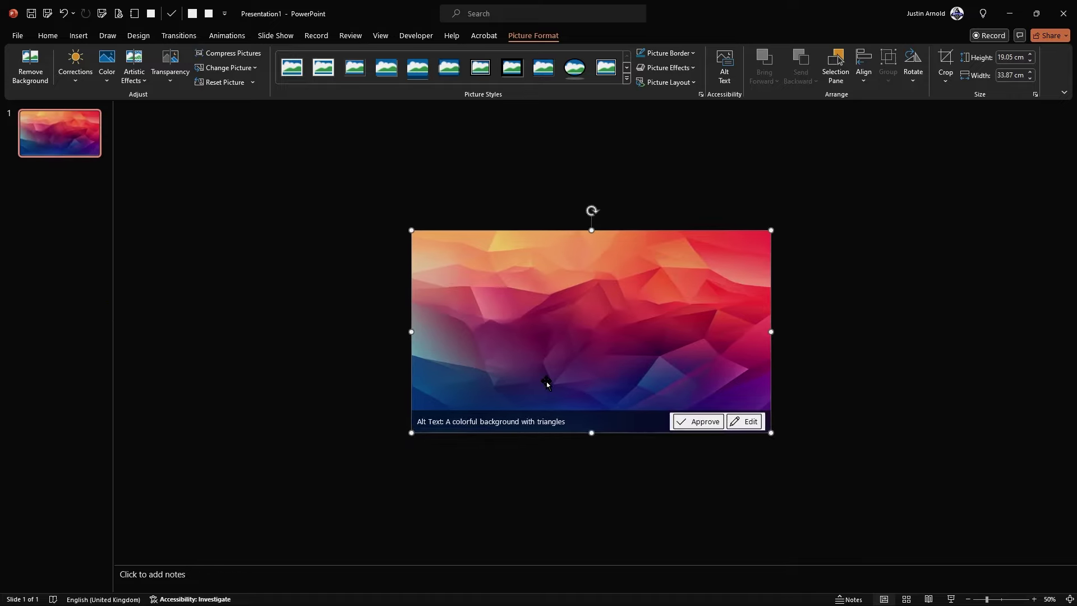
scroll(546, 382, "up", 2)
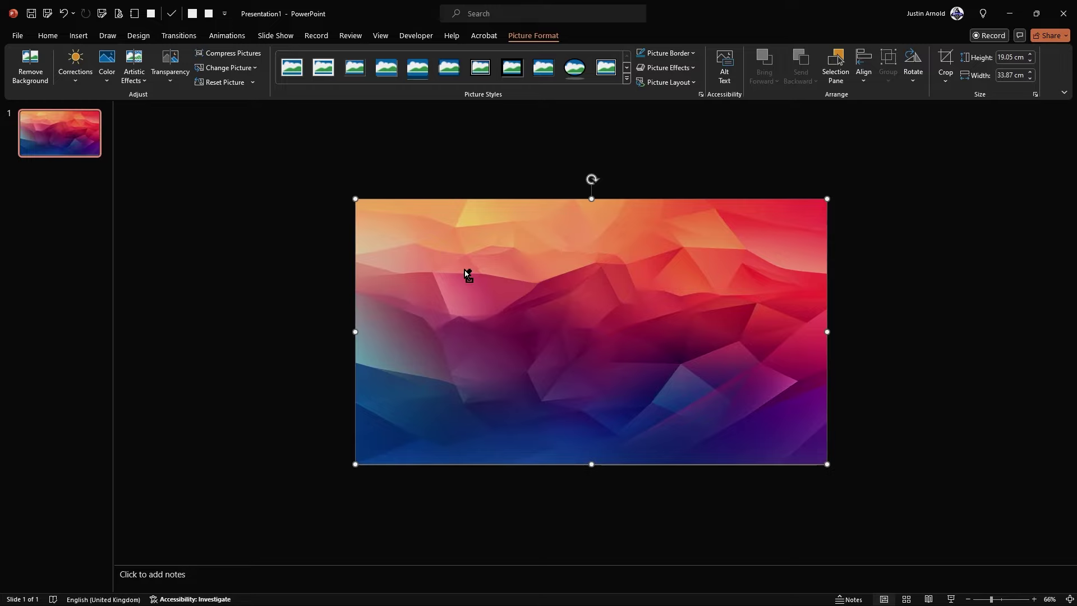
left_click_drag(469, 277, 606, 293)
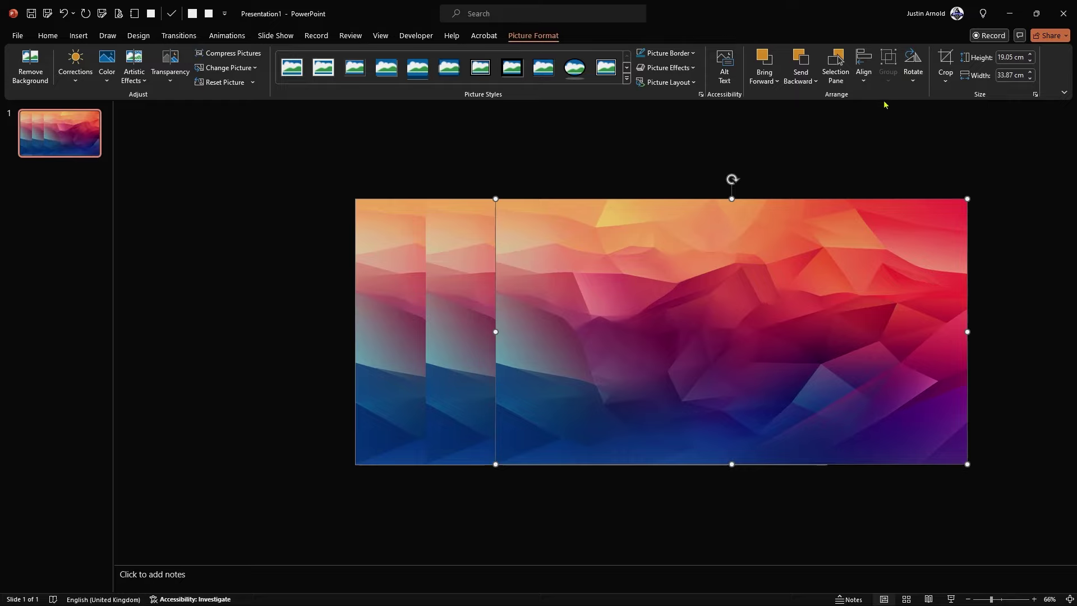
- Crop the front picture copy down to a 5.56 cm strip along the slide's top
left_click(945, 62)
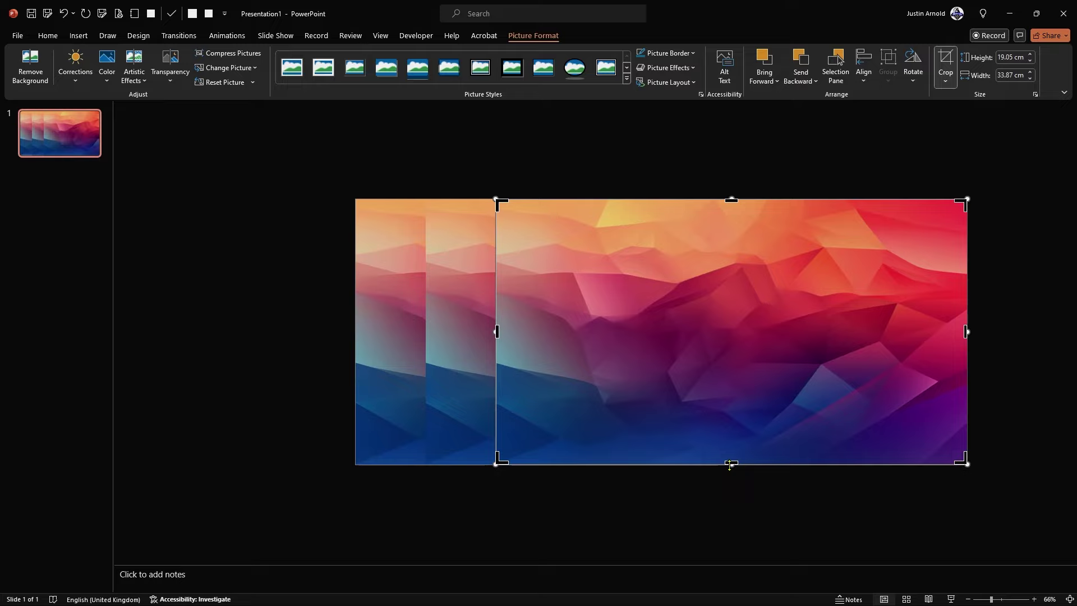
left_click_drag(731, 464, 731, 285)
key("ctrl+z")
left_click_drag(731, 462, 732, 275)
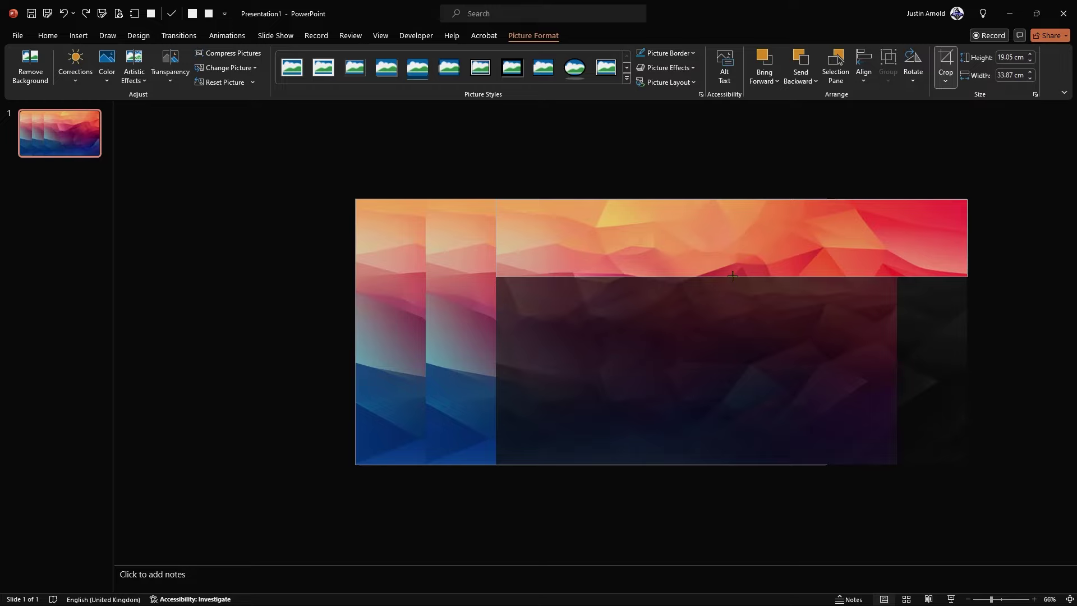
left_click_drag(732, 275, 732, 275)
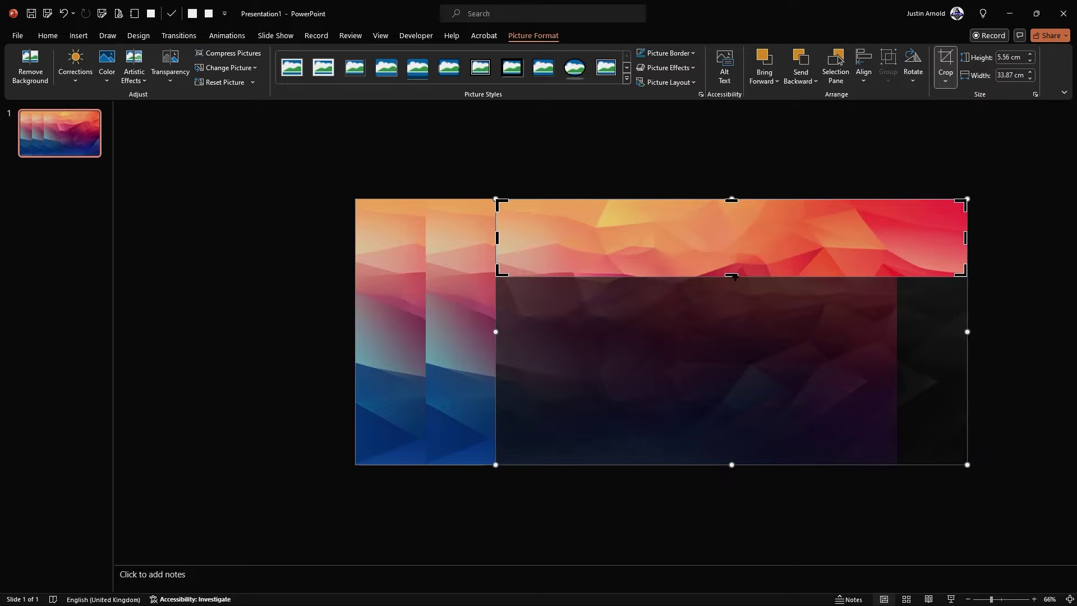
left_click(735, 516)
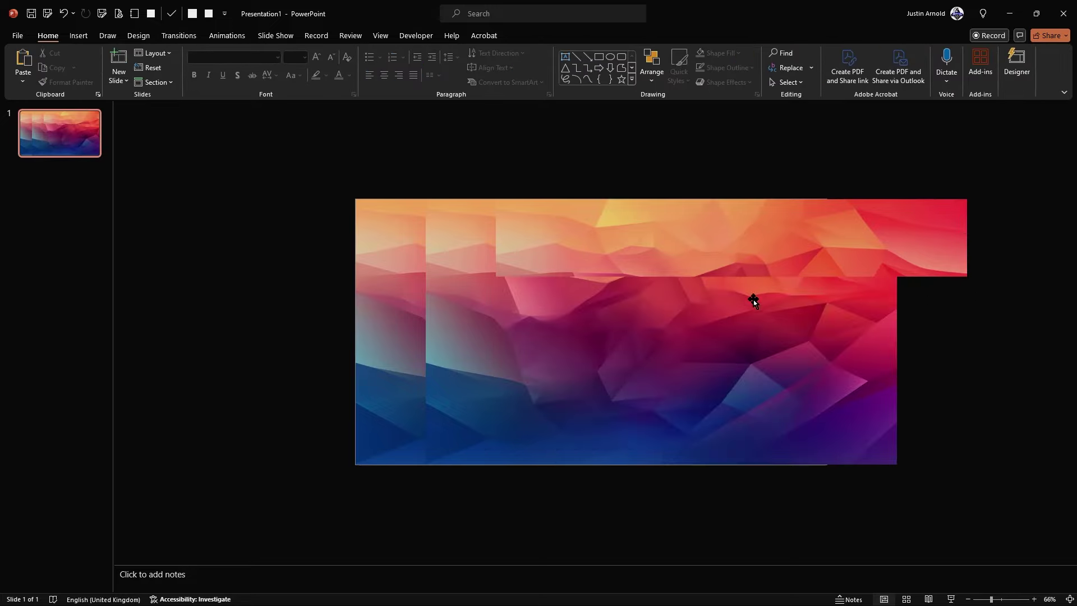
- Crop the top off the middle picture copy, leaving only a bottom strip
left_click(679, 364)
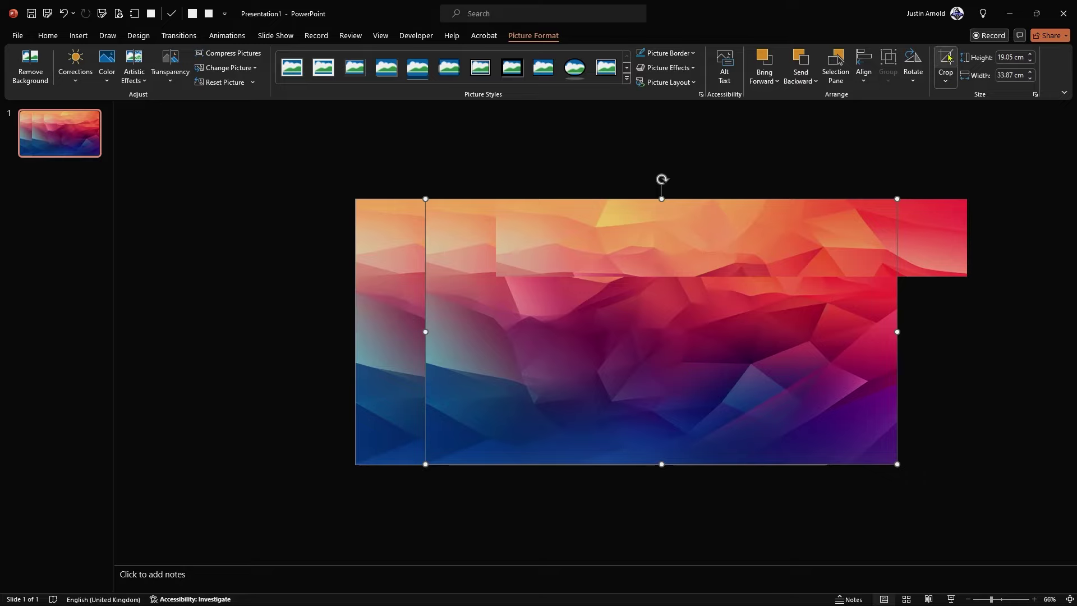
left_click(945, 59)
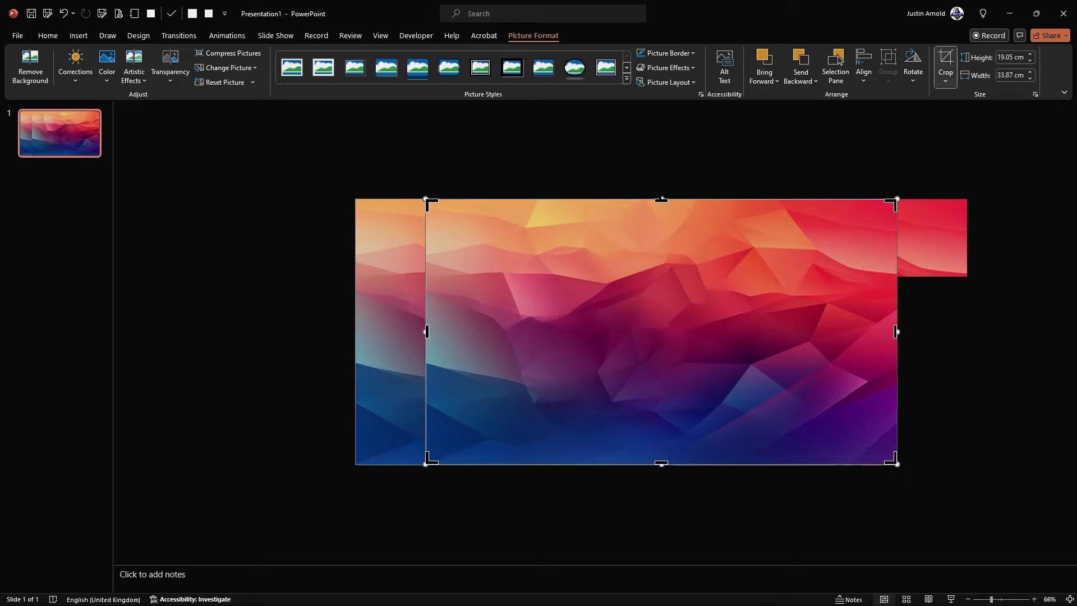
left_click_drag(661, 200, 653, 383)
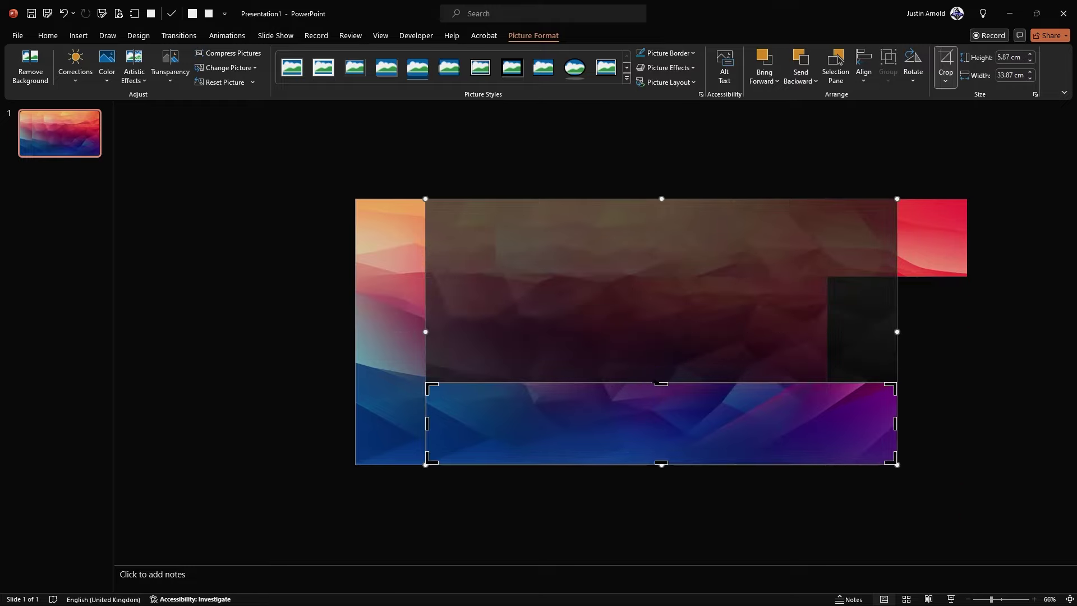
left_click(926, 363)
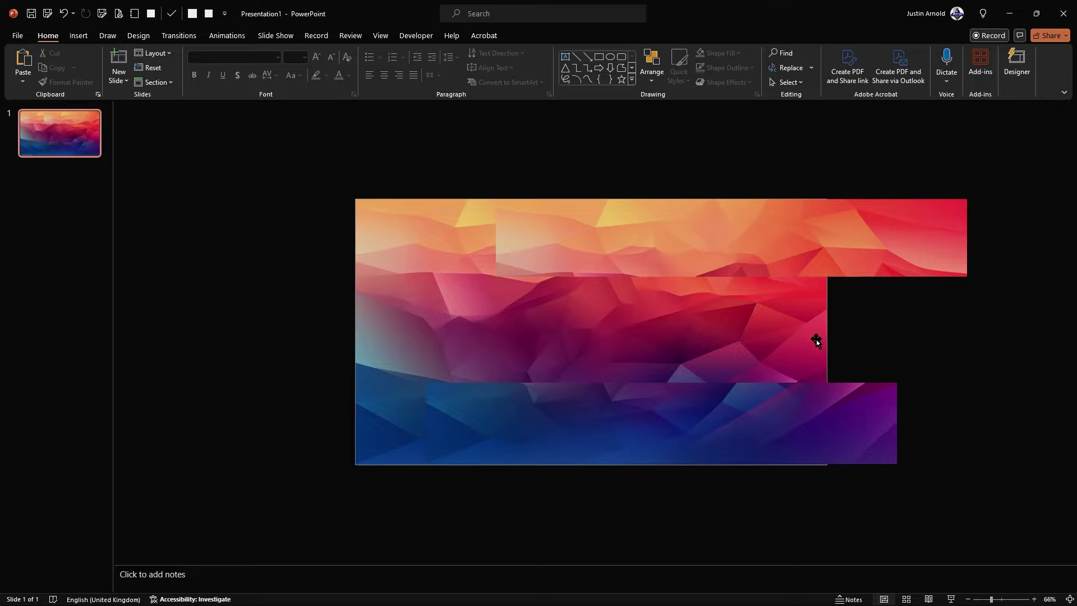
- Align the top strip with the slide's left edge and the bottom strip under it
left_click_drag(829, 253, 678, 252)
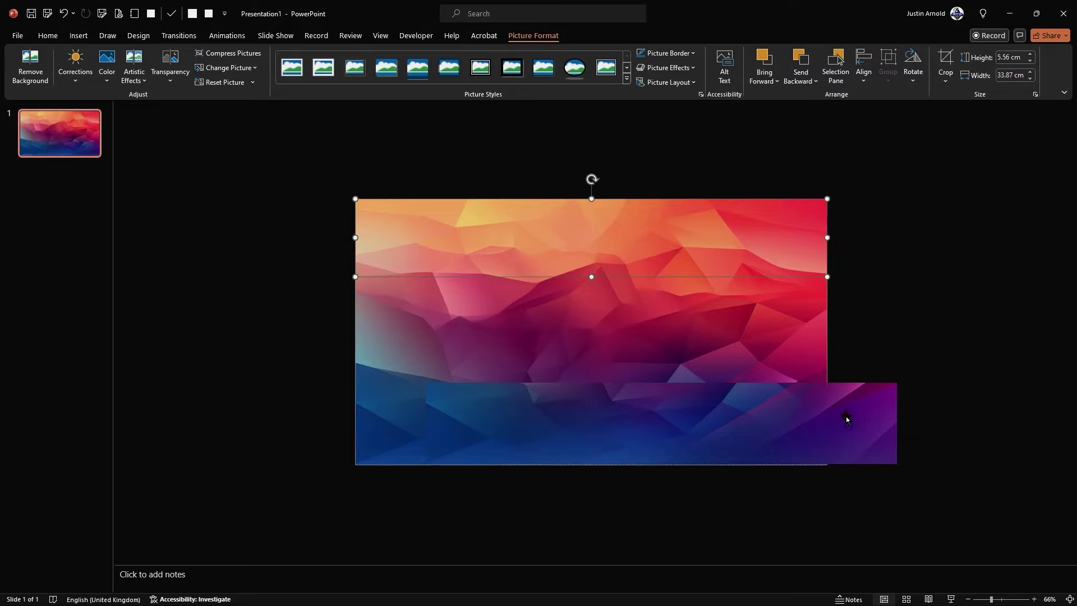
left_click_drag(847, 419, 776, 416)
left_click(918, 374)
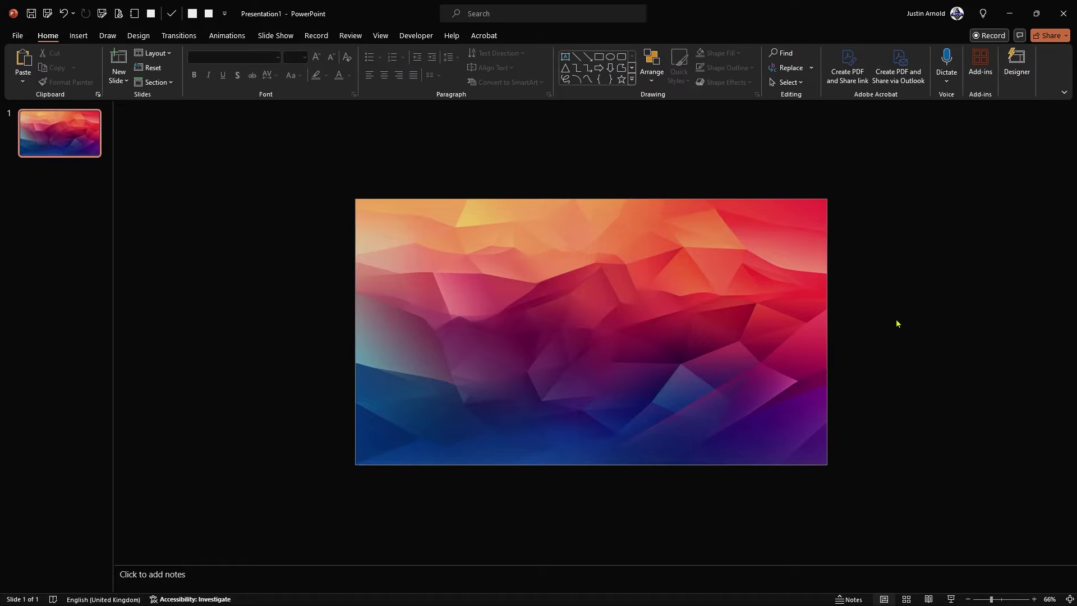
left_click_drag(776, 328, 848, 327)
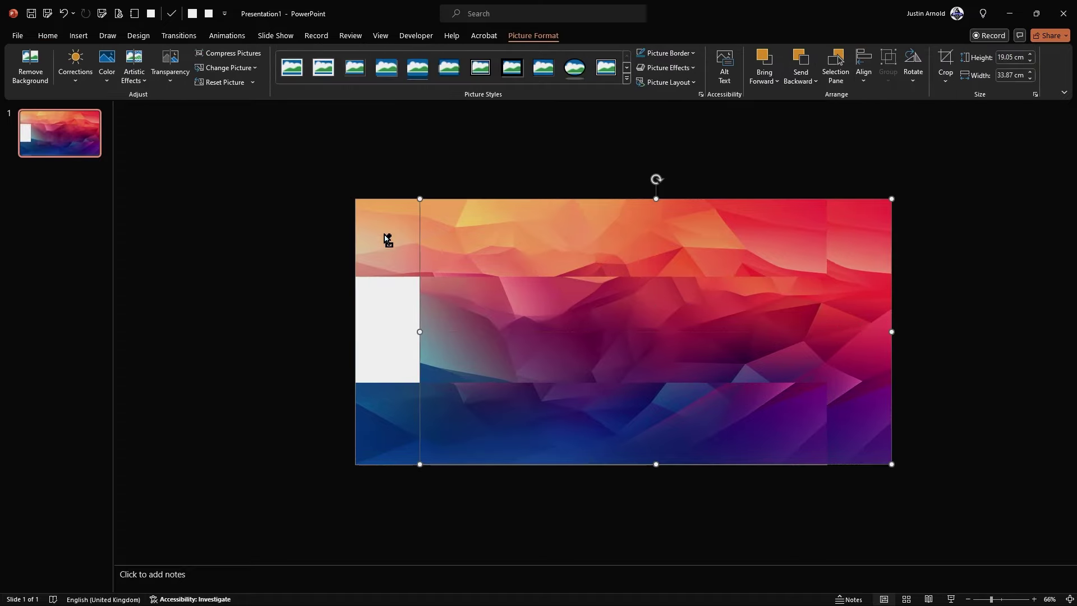
key("ctrl+z")
left_click(934, 238)
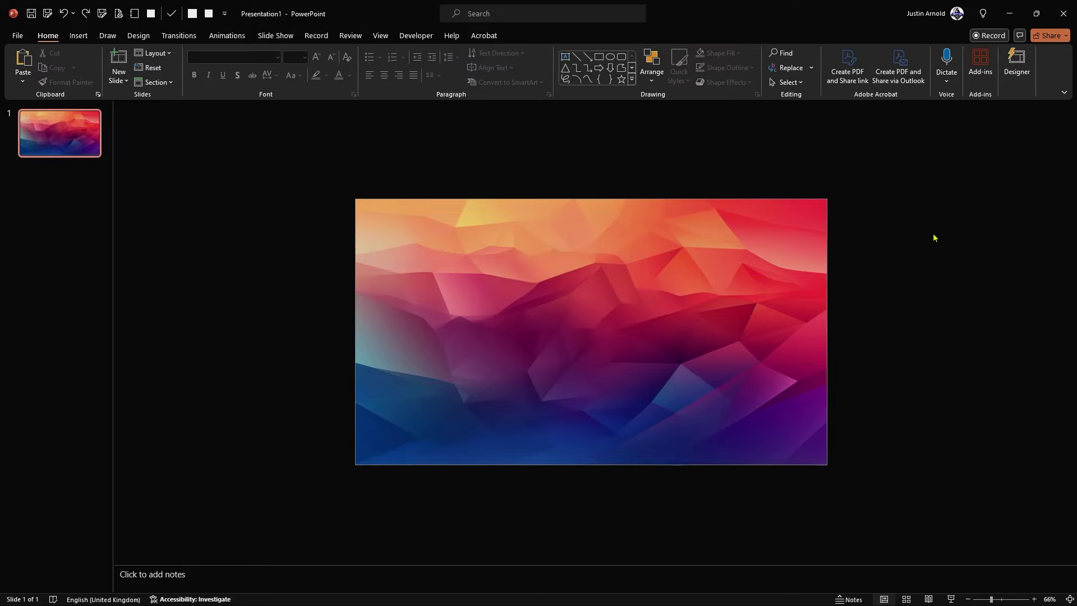
- Add a text box at the slide's left holding the digits 0 to 9, one per line
scroll(872, 210, "up", 1)
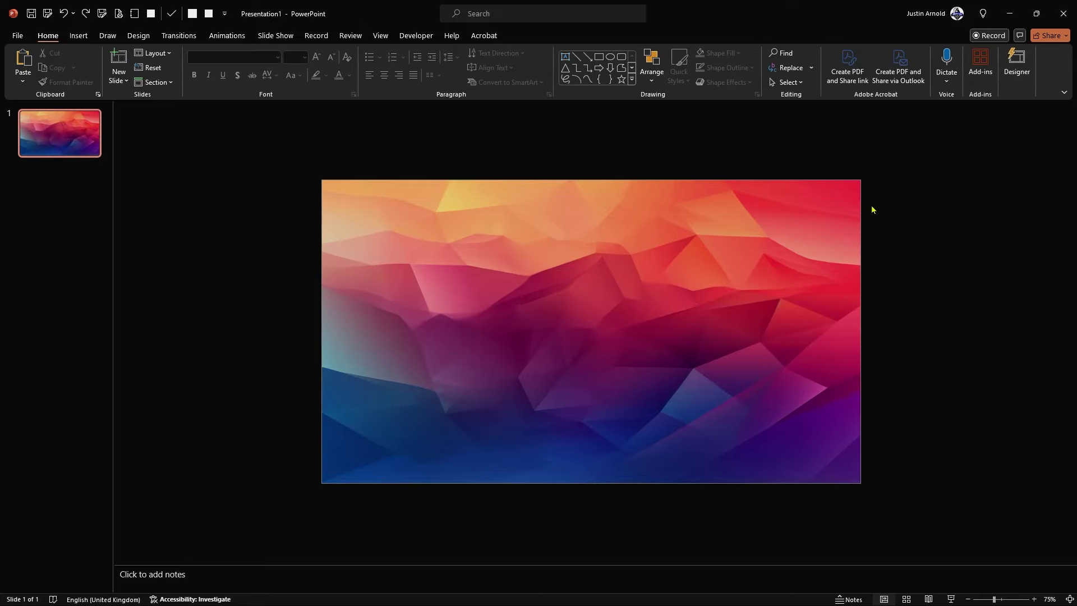
left_click(565, 57)
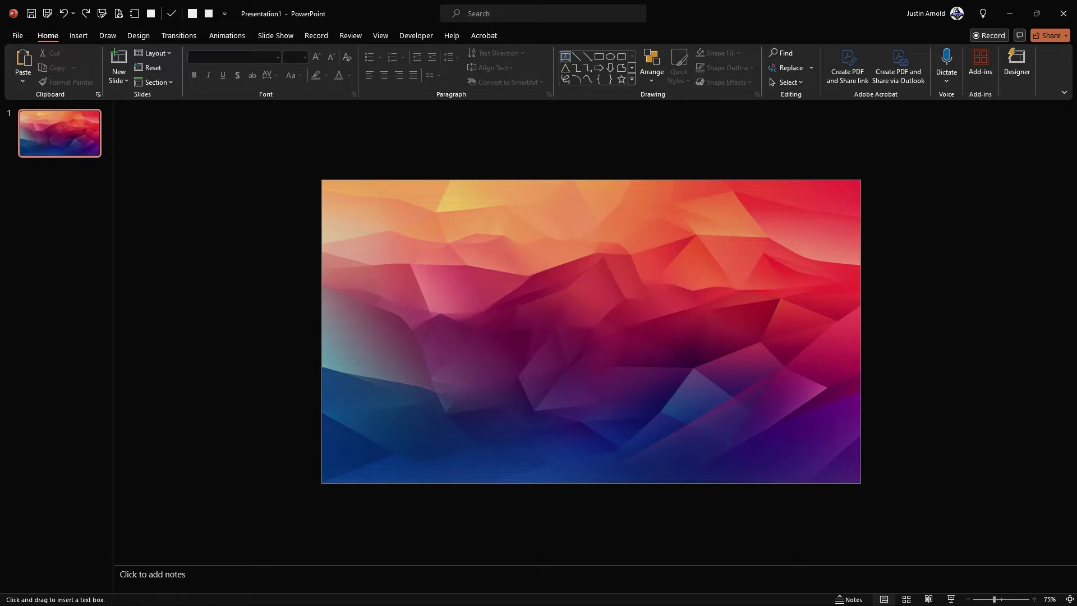
left_click(291, 247)
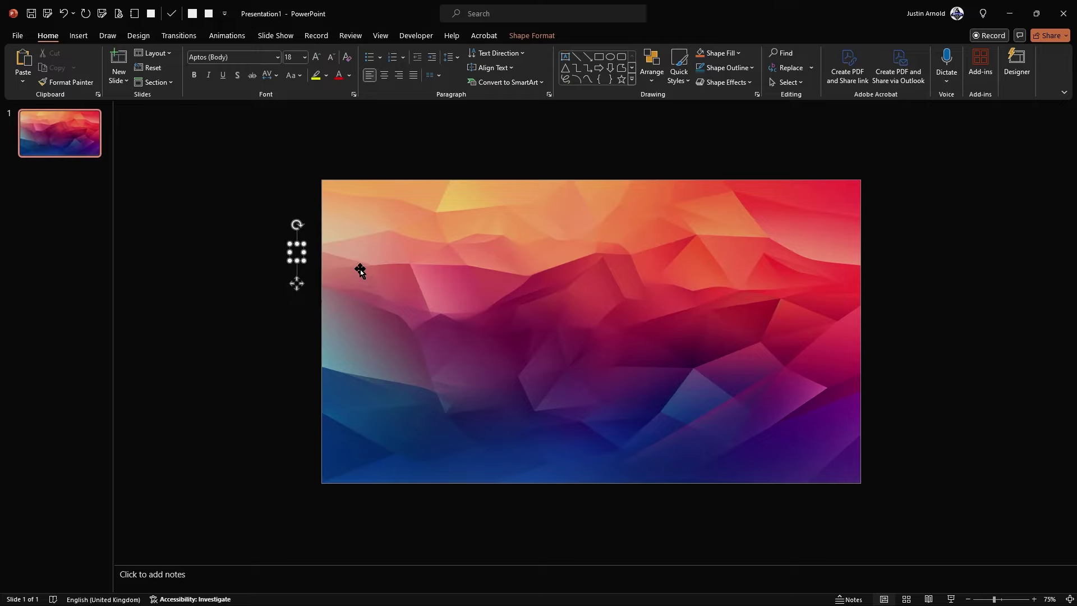
key("Return")
key("Return")
key("Return")
key("Return")
key("Return")
key("Return")
key("Return")
key("Return")
key("Return")
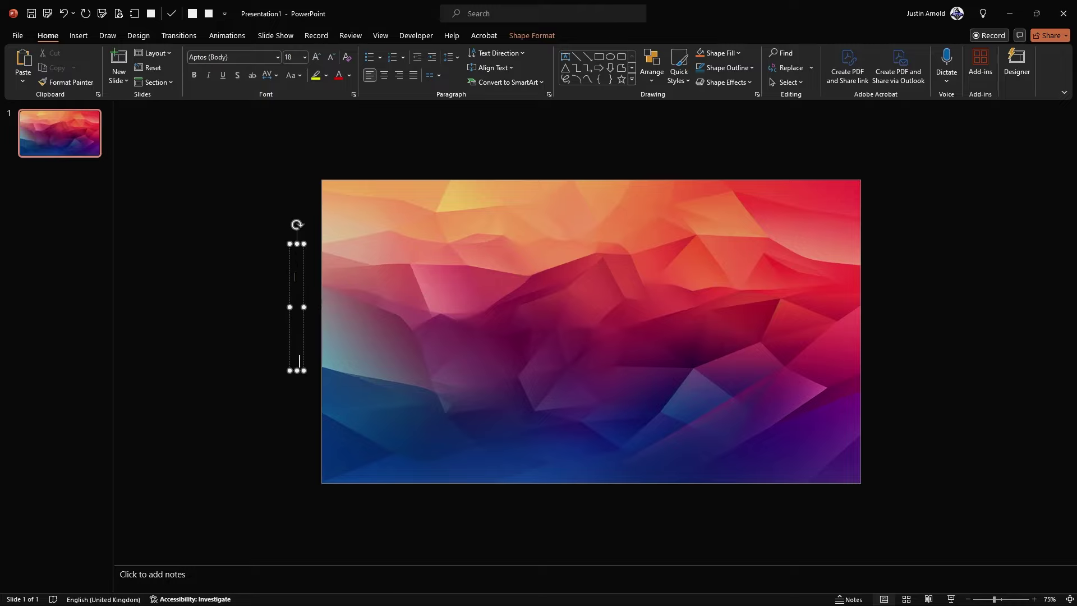
left_click_drag(303, 278, 370, 258)
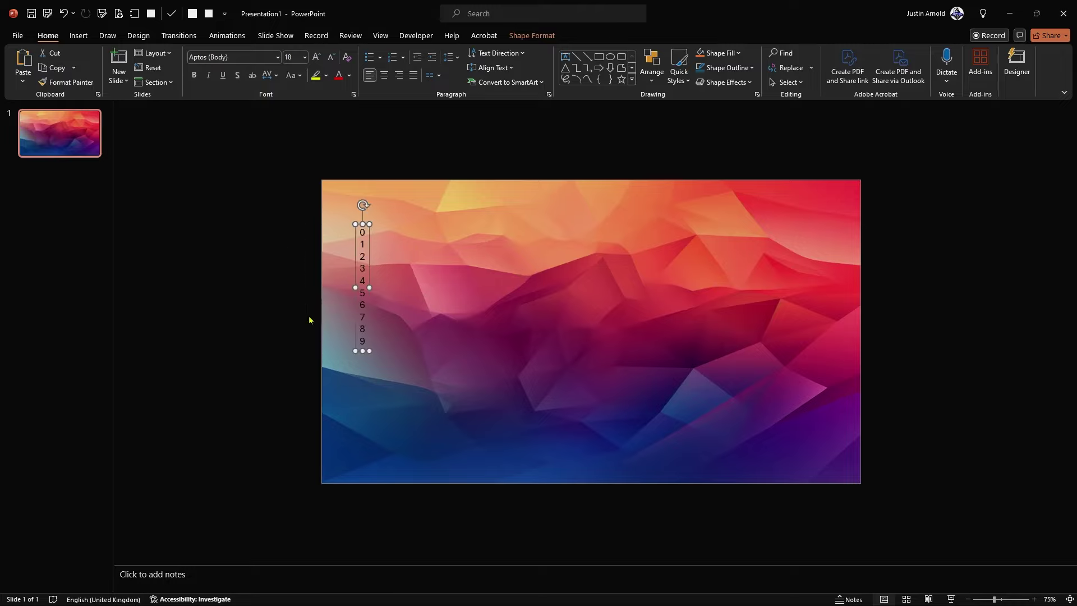
- Make the digits white and enlarge them to 48 pt
left_click(349, 75)
left_click(338, 129)
key("ctrl+shift+period")
key("ctrl+shift+period")
key("ctrl+shift+period")
key("ctrl+shift+period")
key("ctrl+shift+period")
key("ctrl+shift+period")
key("ctrl+shift+period")
key("ctrl+shift+period")
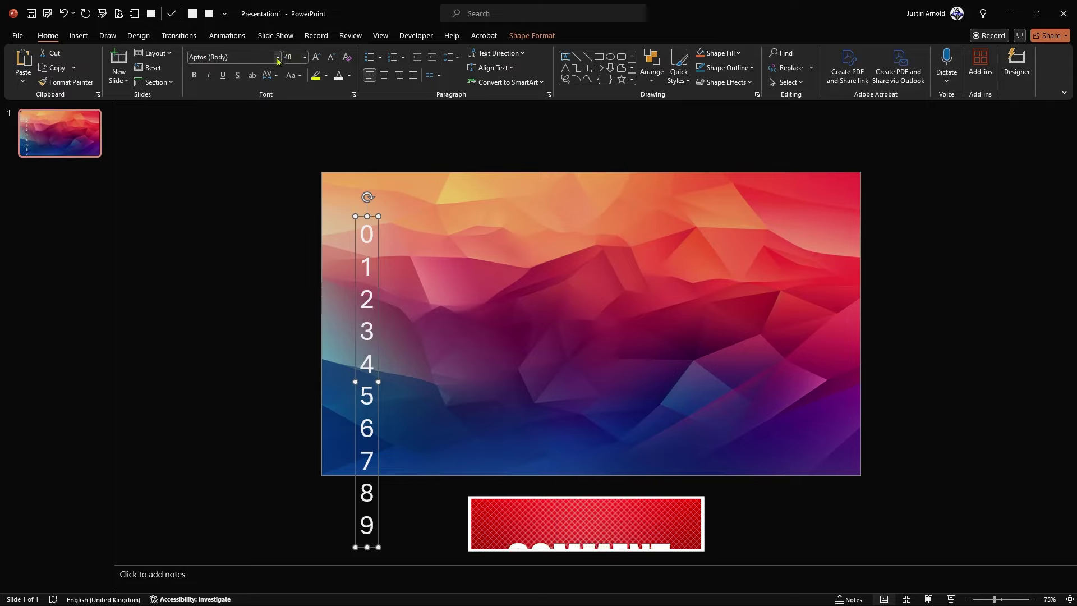
- Apply Aptos Black to the digit column and enlarge it to 199 pt
left_click(277, 58)
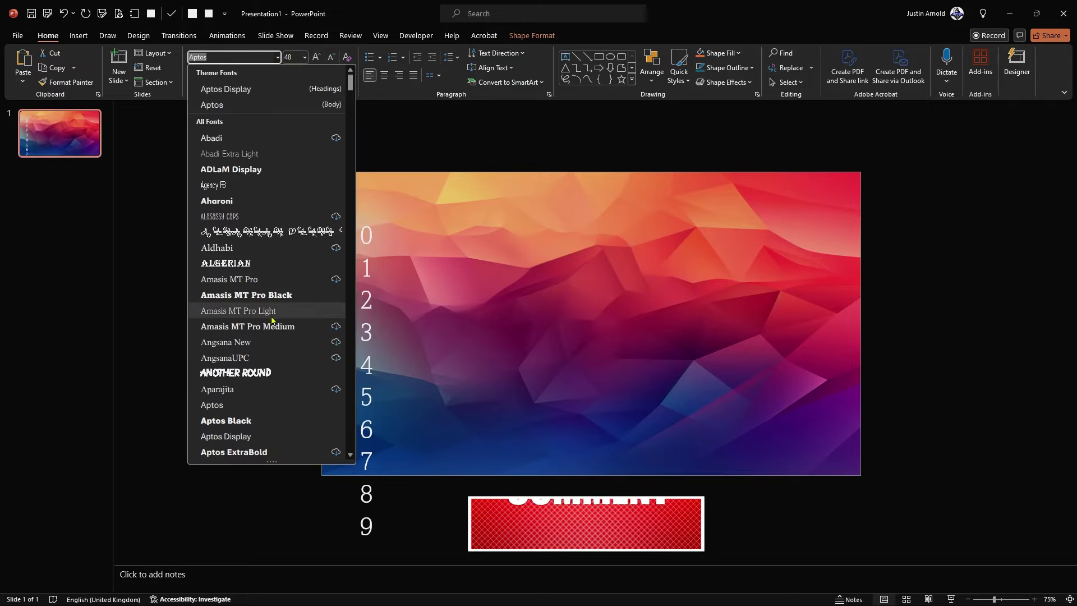
scroll(273, 317, "down", 3)
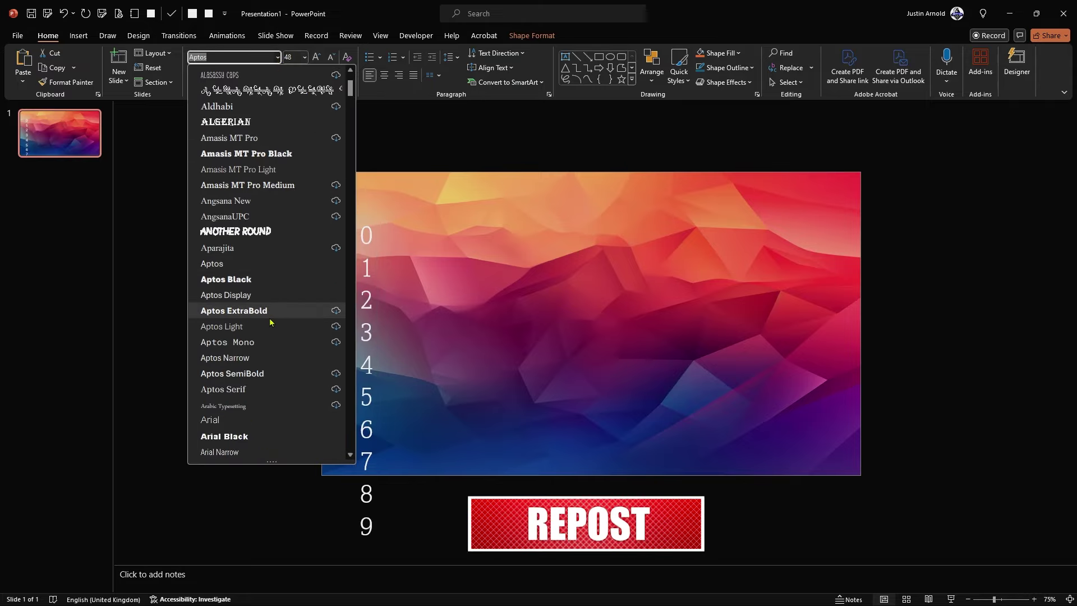
left_click(240, 286)
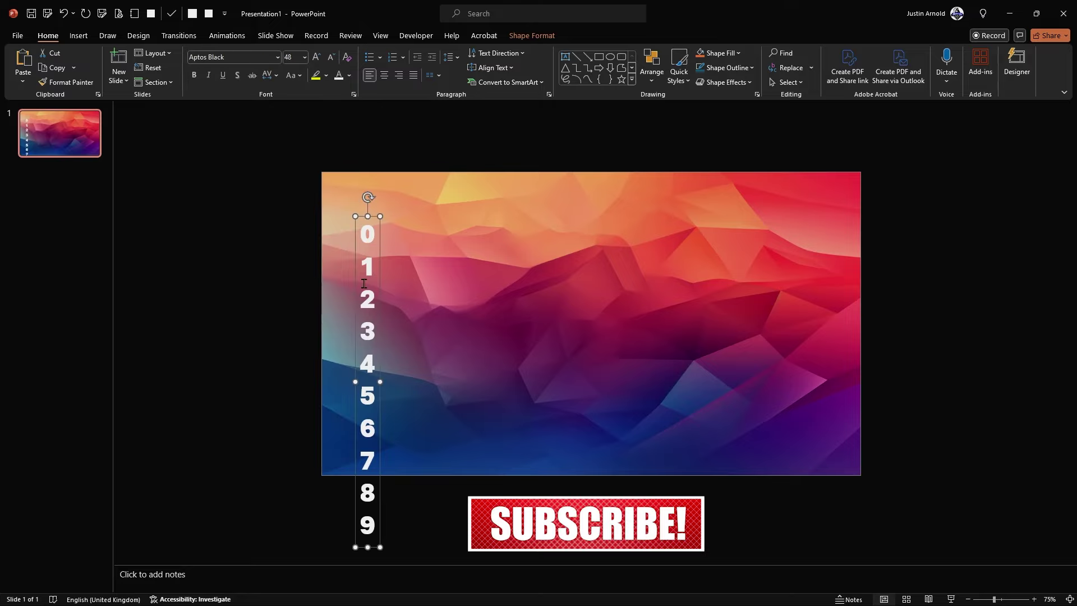
key("ctrl+bracketright")
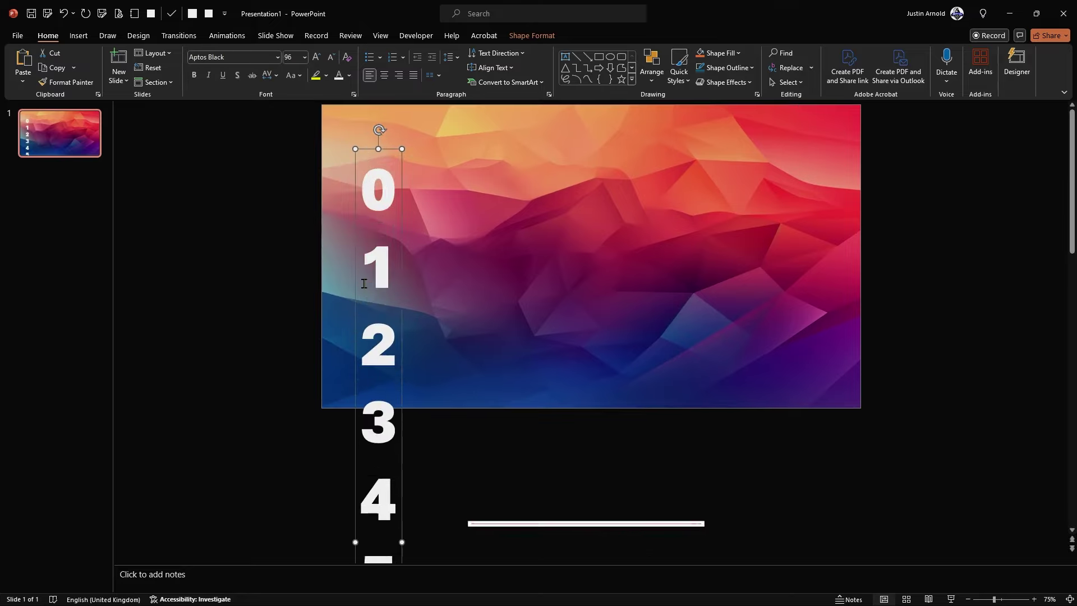
key("ctrl+bracketright")
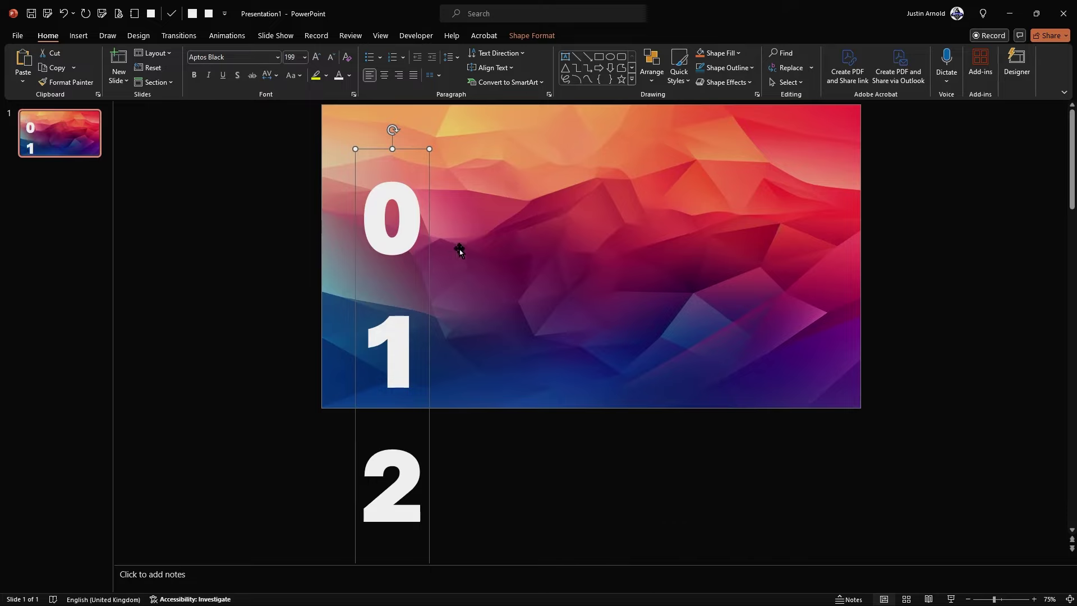
- Nudge the background picture left, enlarge the digits to 287 pt and lower the column slightly
left_click_drag(481, 223, 523, 218)
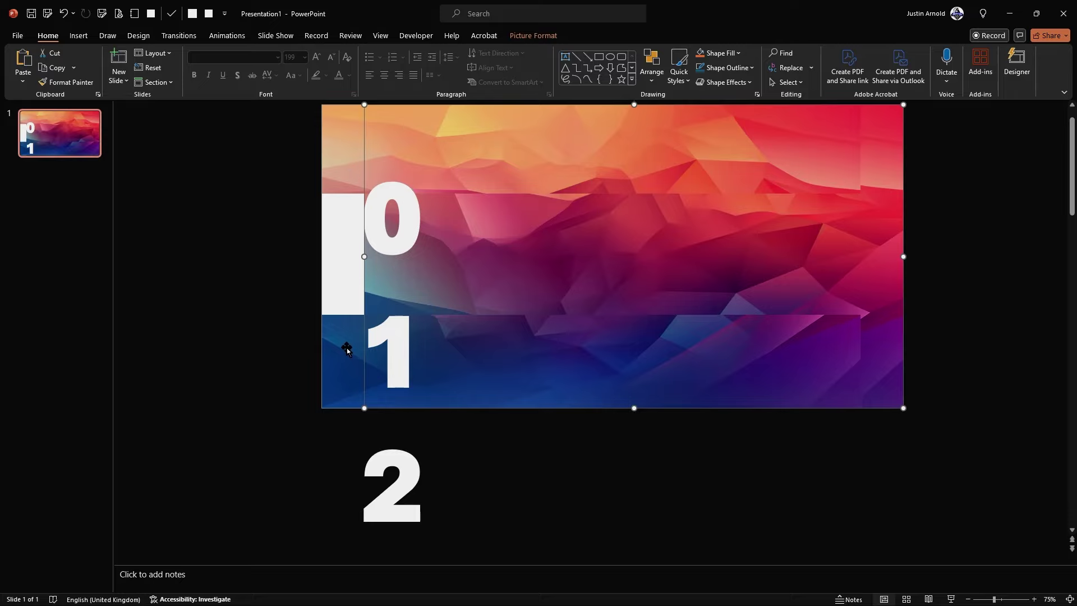
left_click(363, 442)
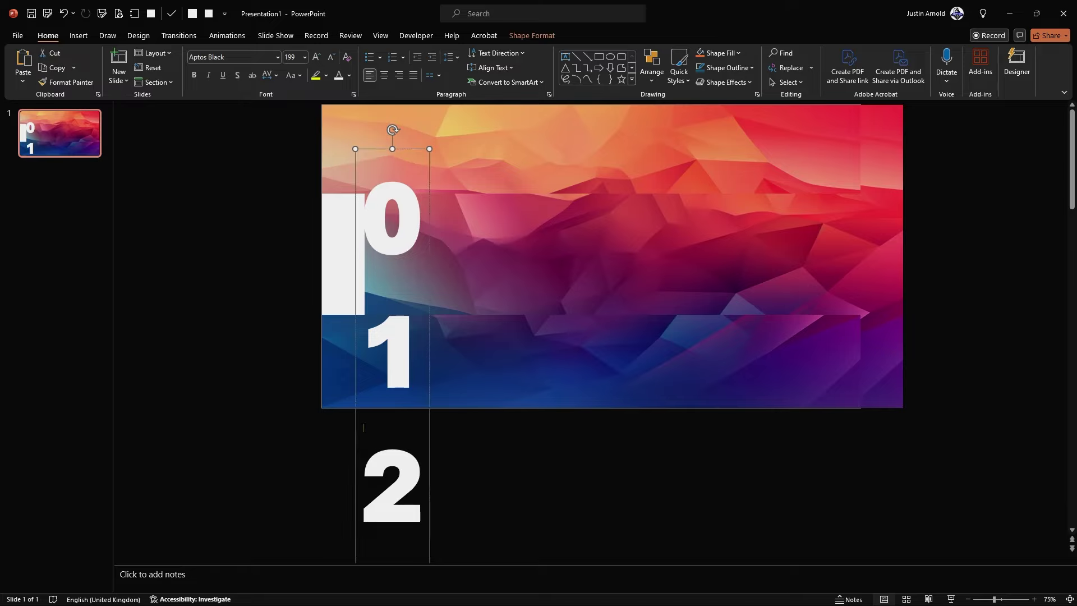
key("ctrl+shift+period")
key("ctrl+shift+period")
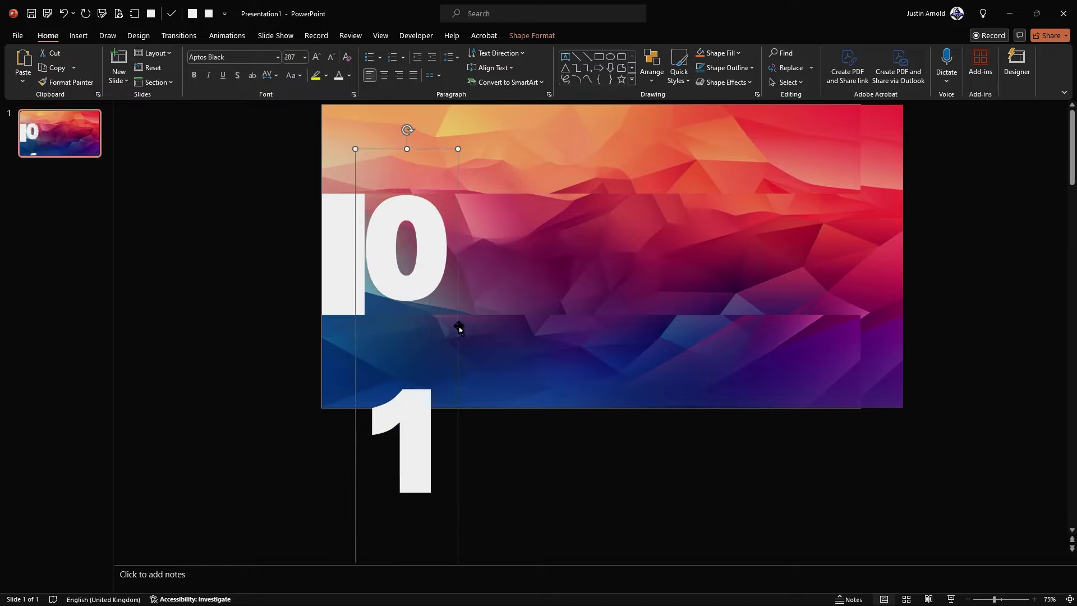
left_click_drag(457, 327, 456, 330)
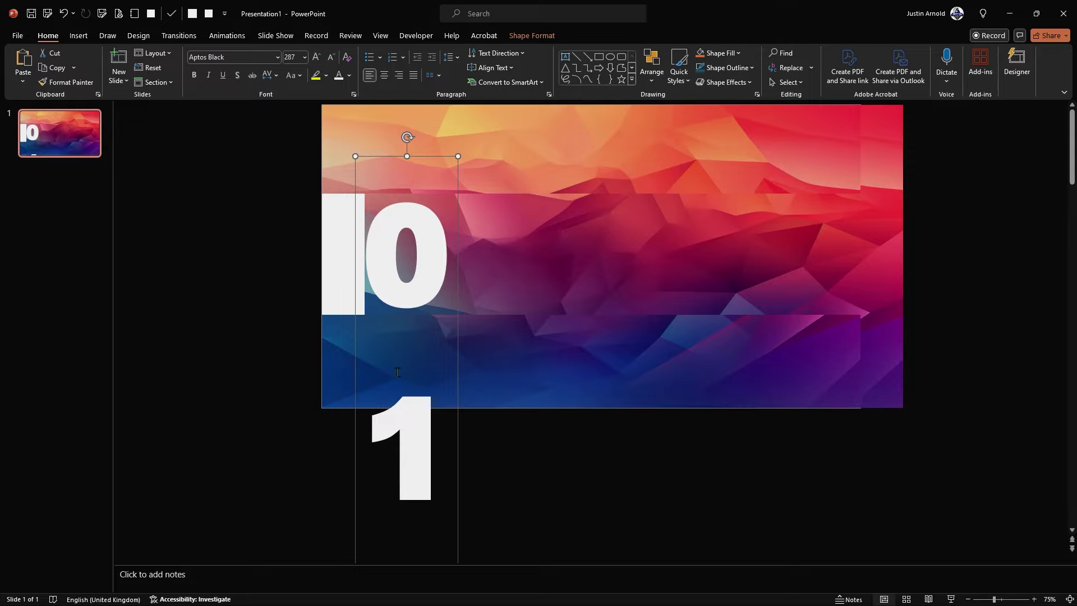
- Move the full-slide background picture about 35 px left and check which picture is which
left_click(608, 256)
left_click_drag(719, 257, 676, 254)
left_click(916, 307)
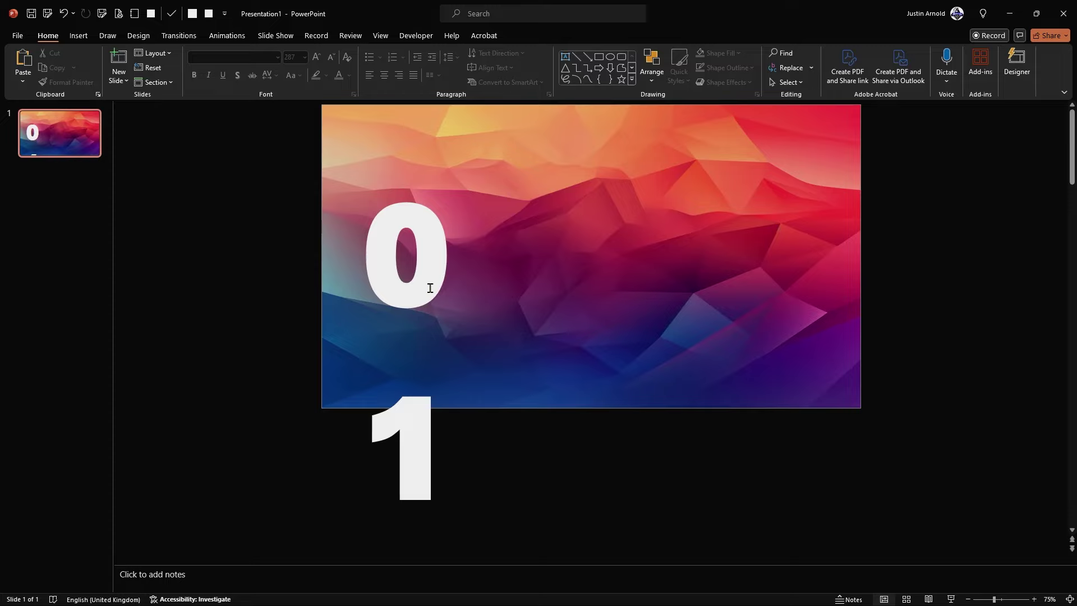
left_click(423, 128)
left_click(469, 359)
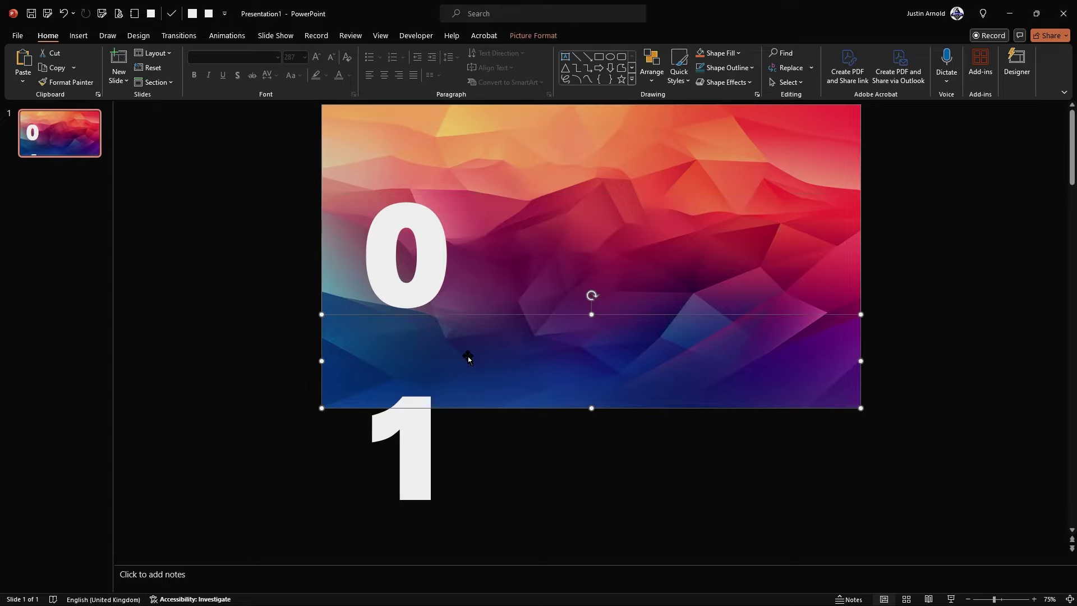
left_click(492, 264)
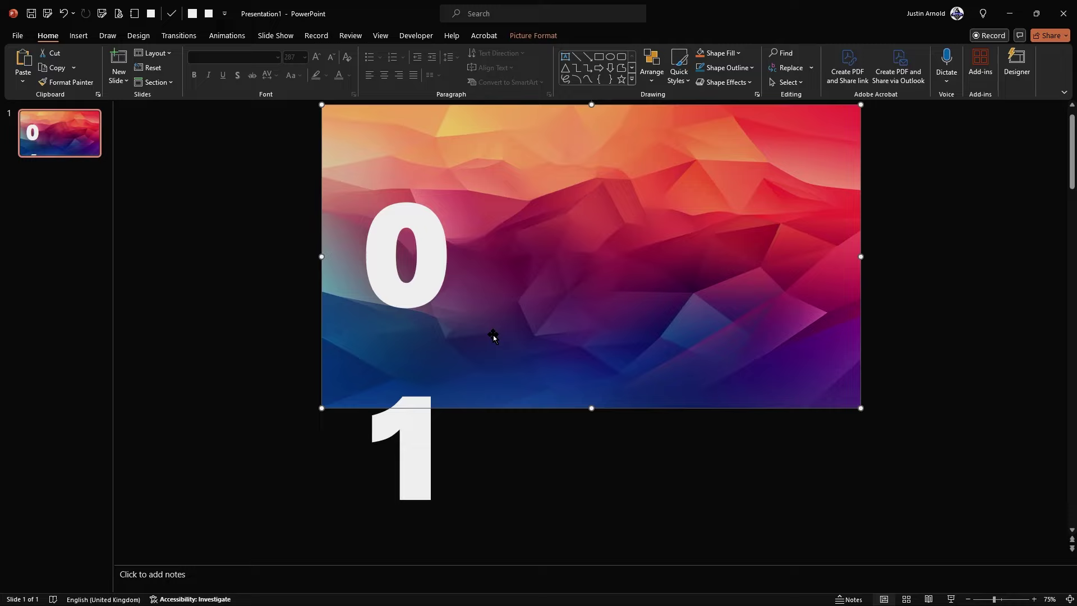
- In the Selection Pane, place TextBox 9 between Picture 7 and Picture 6, then lower the column
left_click(789, 84)
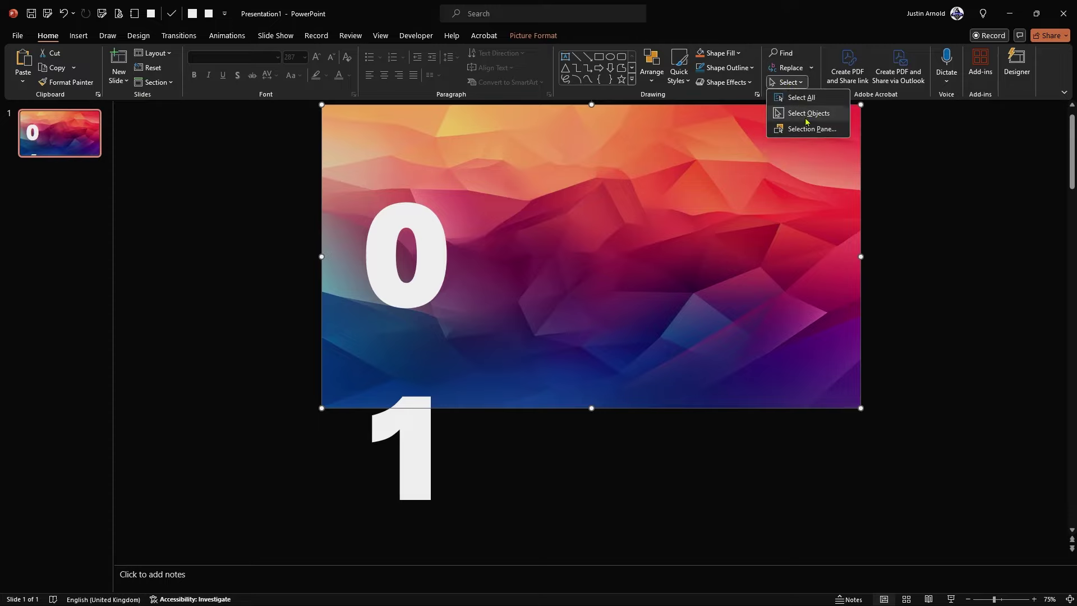
left_click(824, 130)
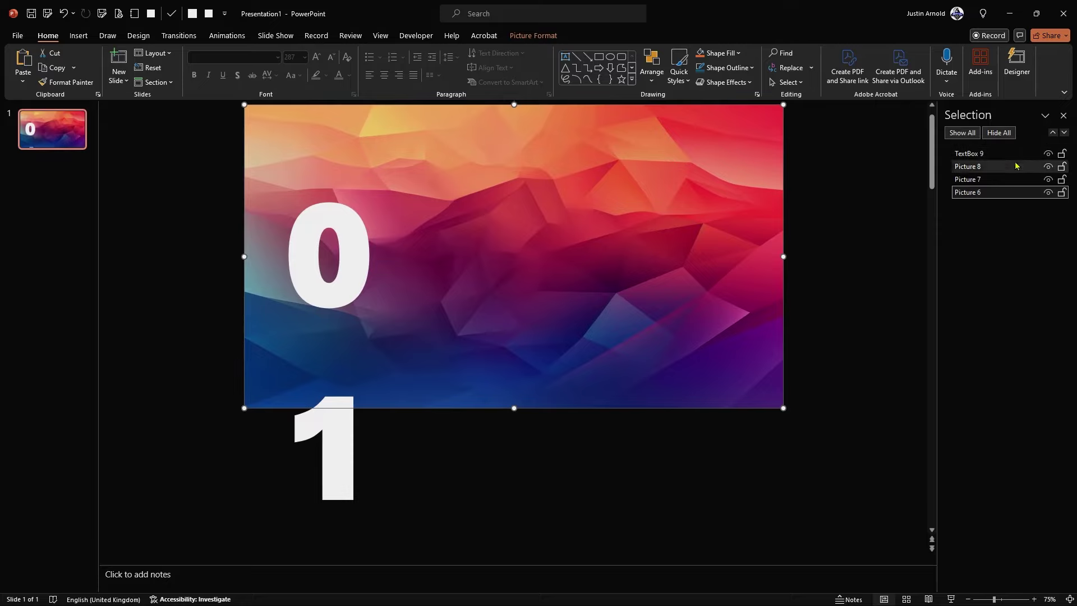
left_click(969, 180)
left_click(971, 167)
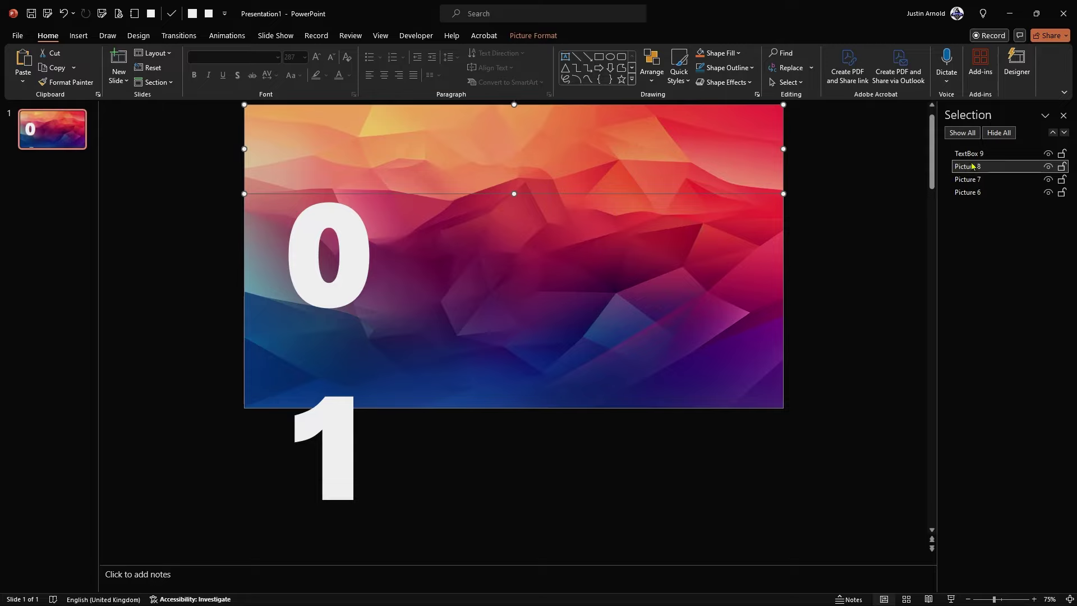
left_click(1008, 194)
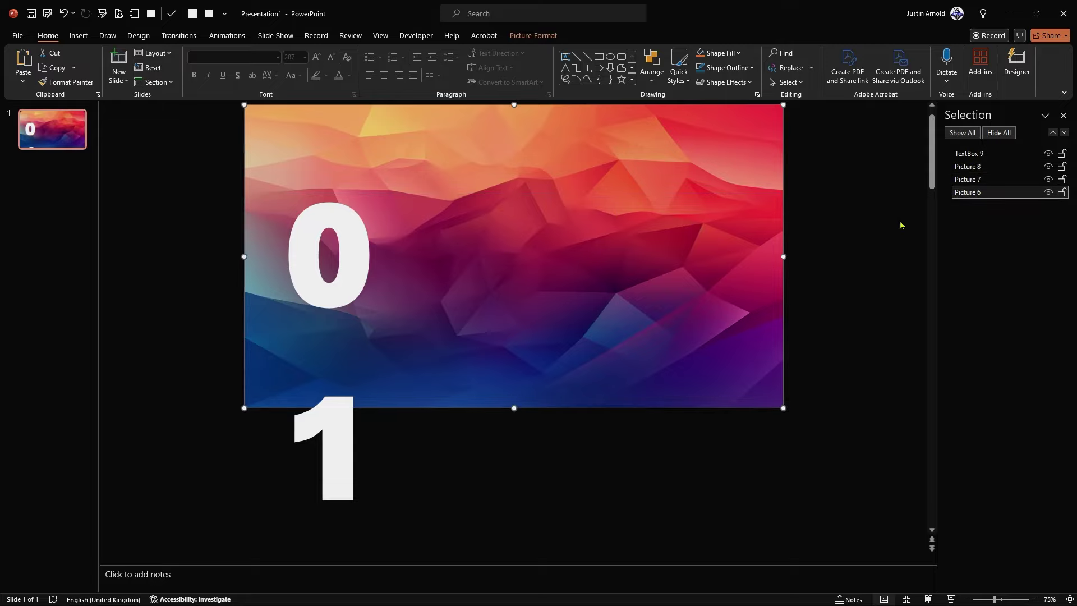
left_click(974, 156)
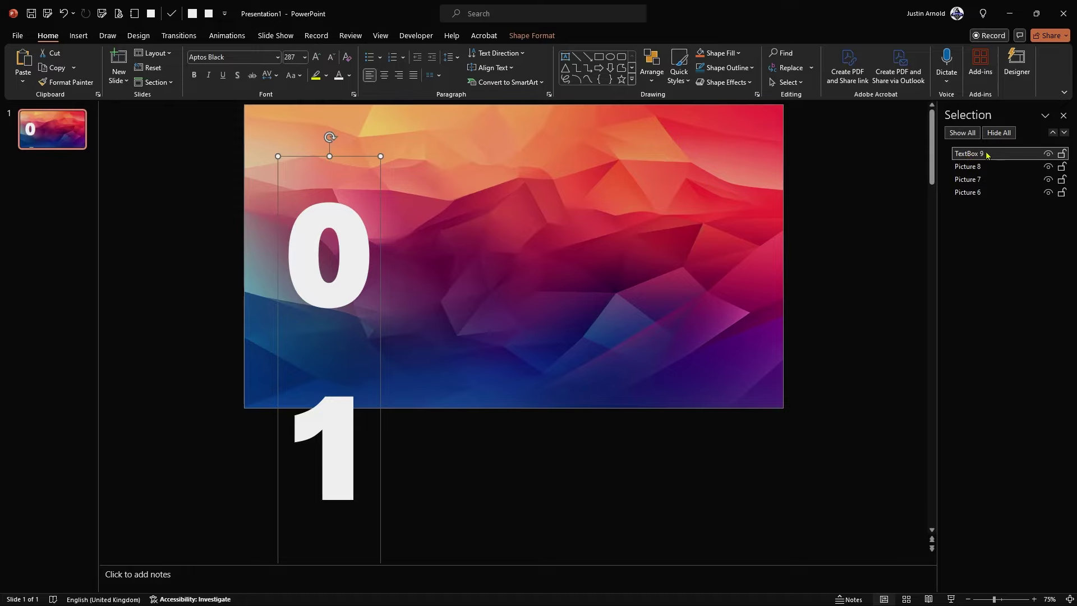
left_click_drag(976, 156, 974, 185)
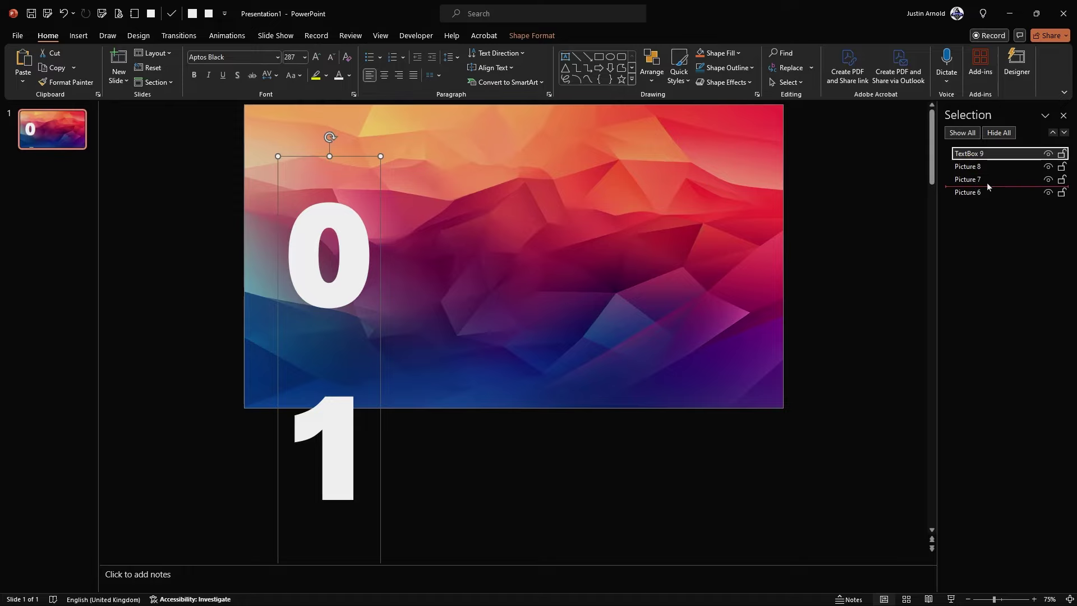
left_click_drag(987, 183, 987, 184)
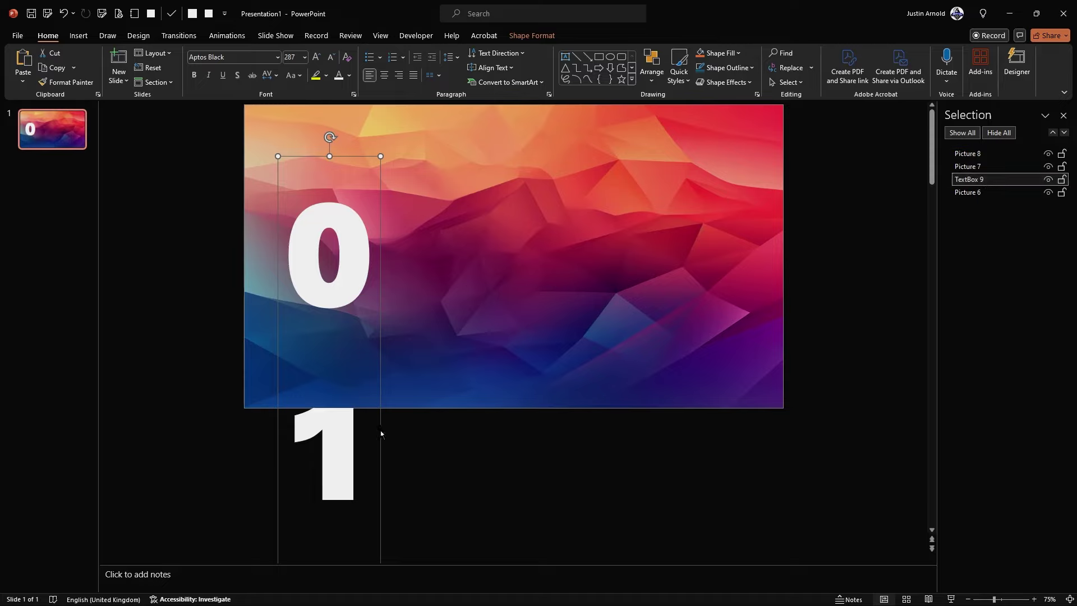
left_click_drag(381, 433, 400, 392)
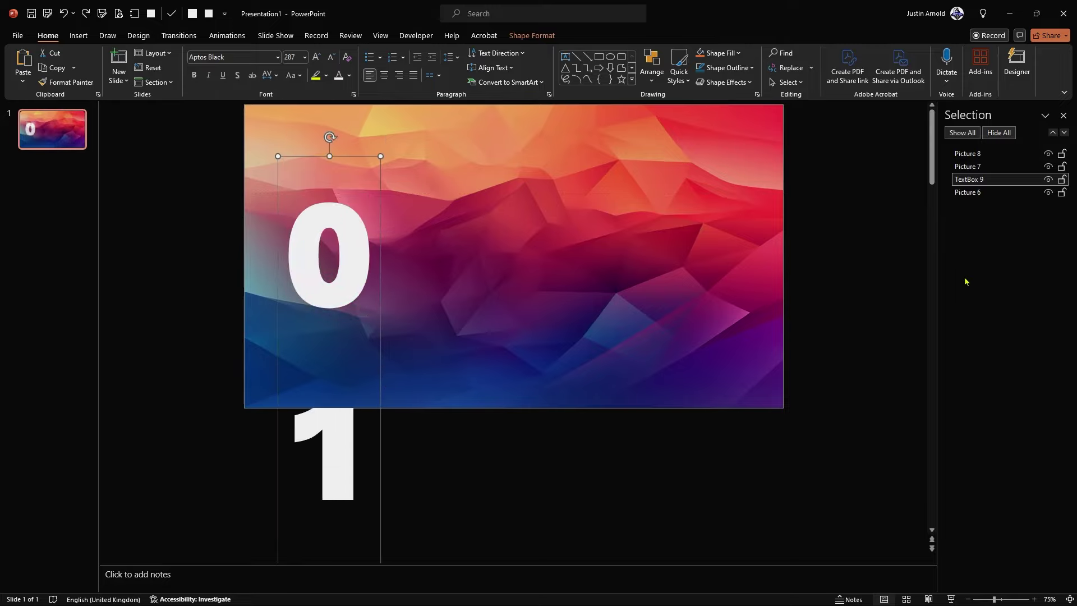
left_click(1064, 115)
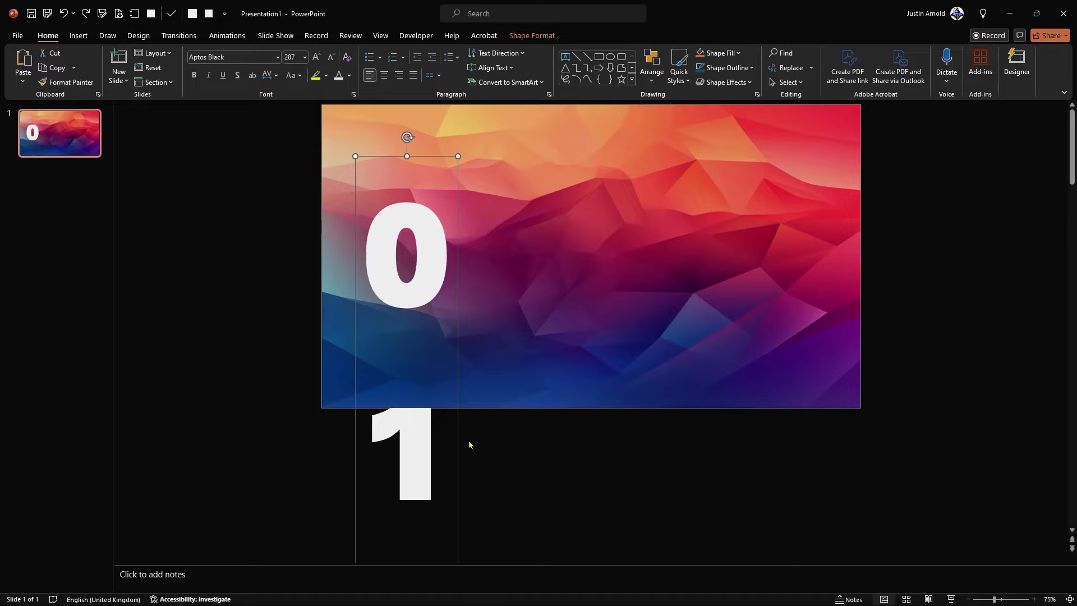
- Remove the stray characters accidentally typed into the digit column
left_click(402, 440)
type("gfdg")
key("ctrl+BackSpace")
left_click(457, 447)
- Duplicate the digit column into three side-by-side columns, deleting the extra fourth copy
scroll(459, 448, "down", 10)
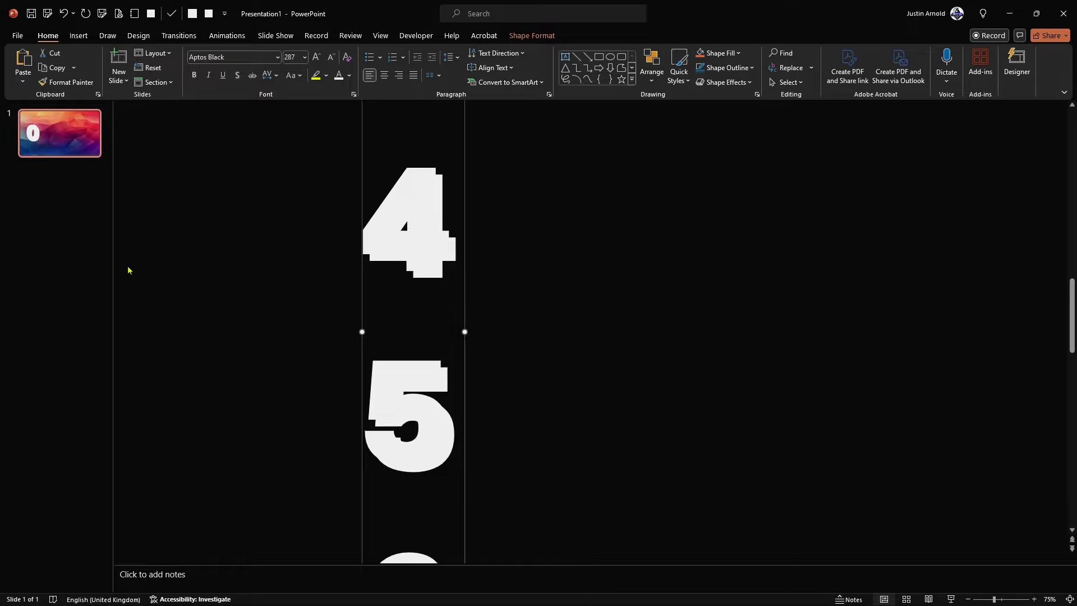
left_click_drag(1072, 319, 1071, 150)
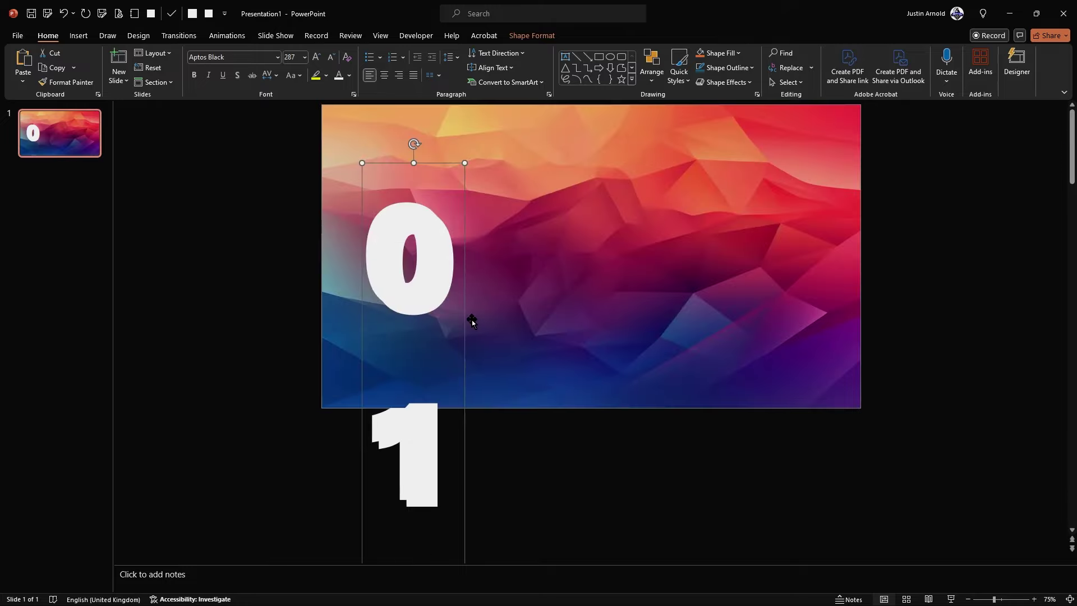
left_click_drag(466, 445, 577, 437)
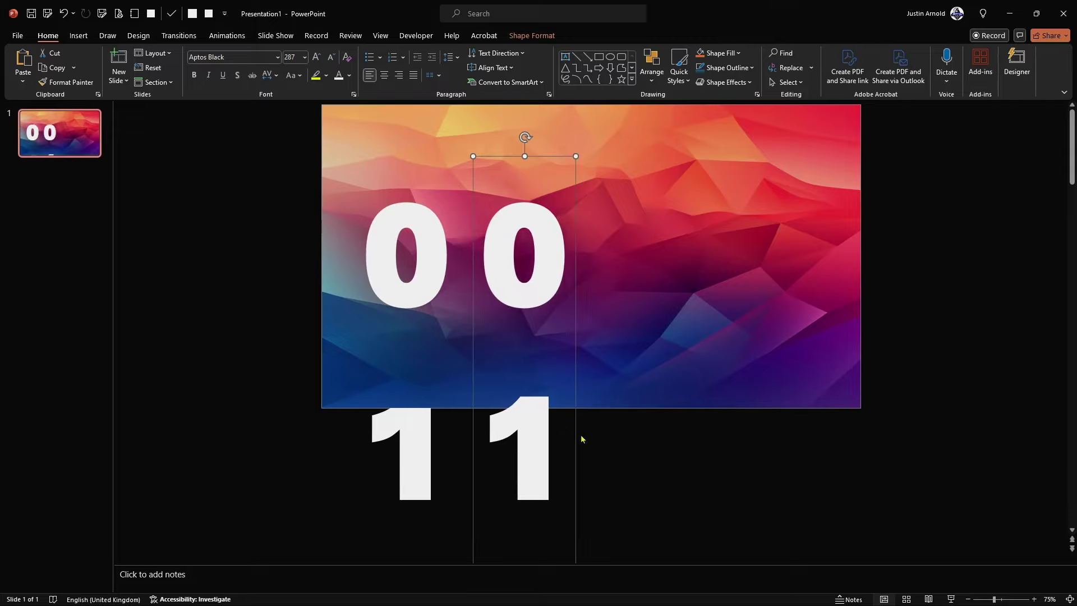
scroll(581, 435, "down", 10)
key("ctrl+d")
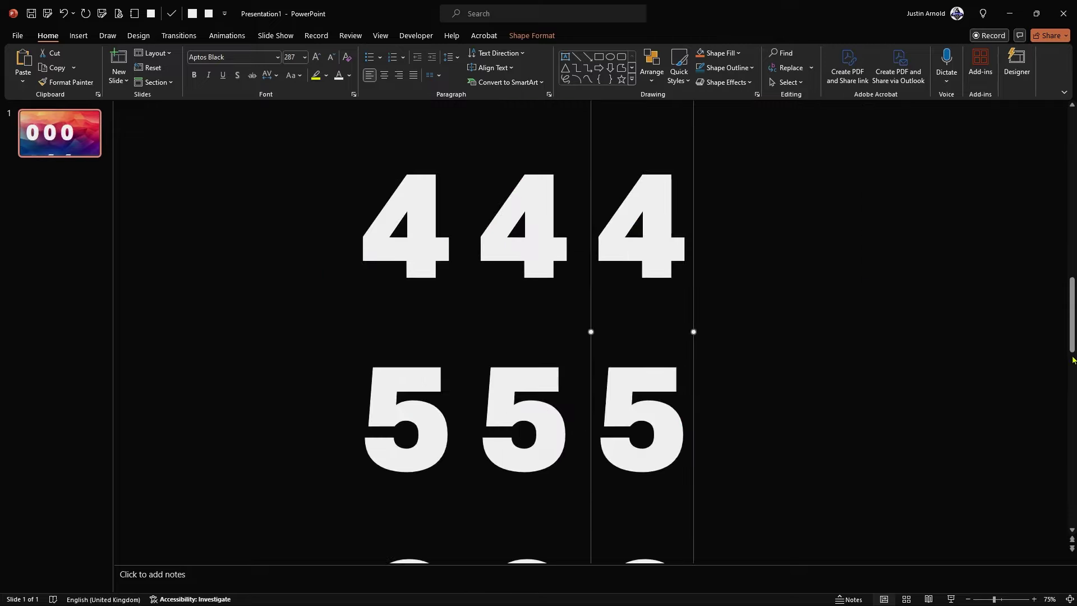
left_click_drag(1072, 335, 1073, 167)
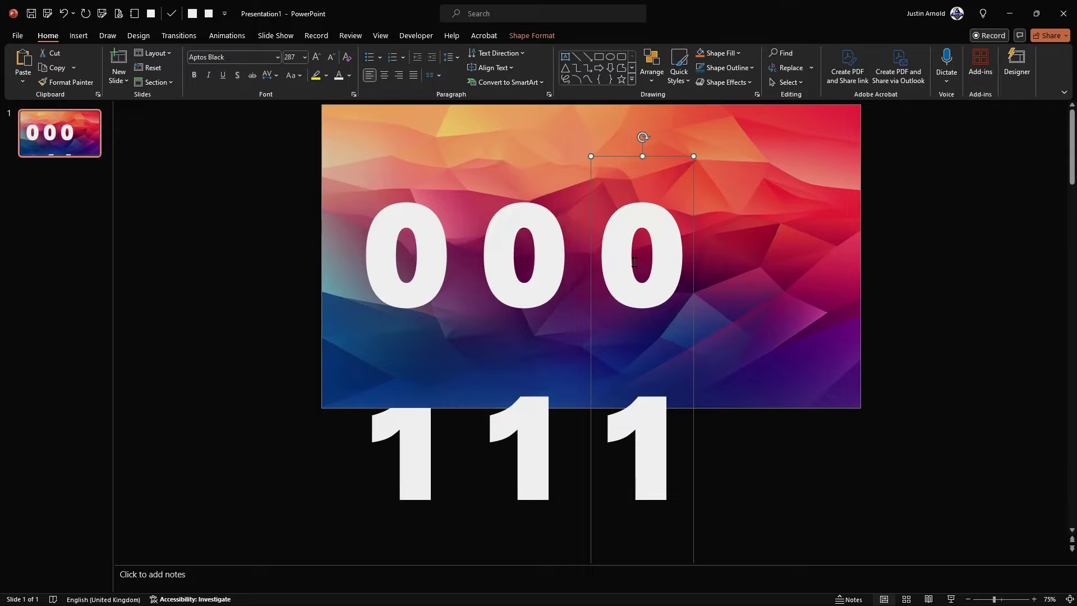
key("ctrl+d")
mouse_move(1071, 135)
left_mouse_down()
mouse_move(1070, 301)
mouse_move(1071, 143)
left_mouse_up()
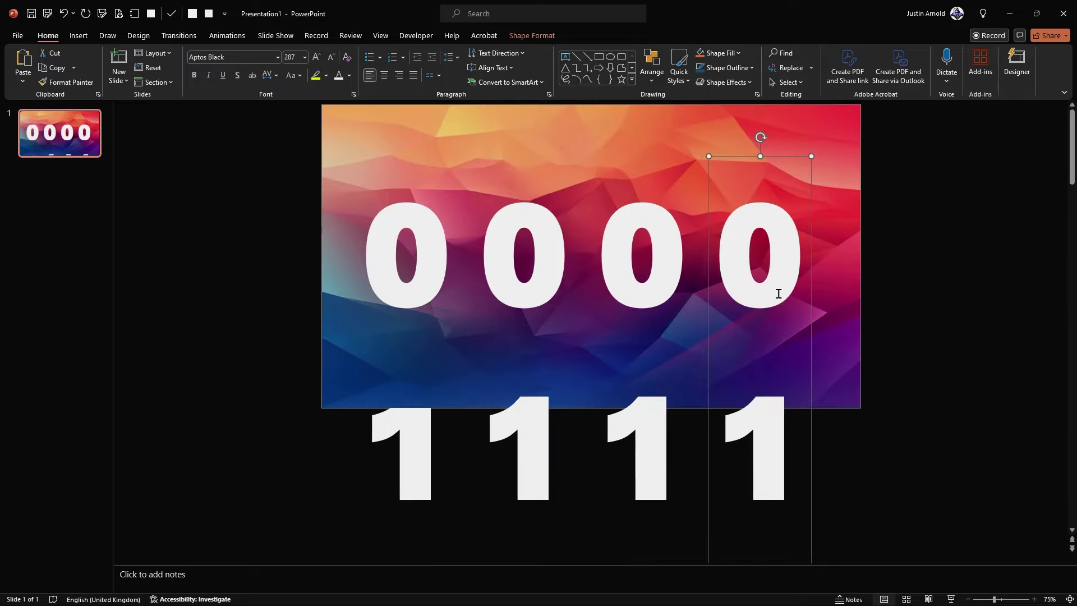
key("Delete")
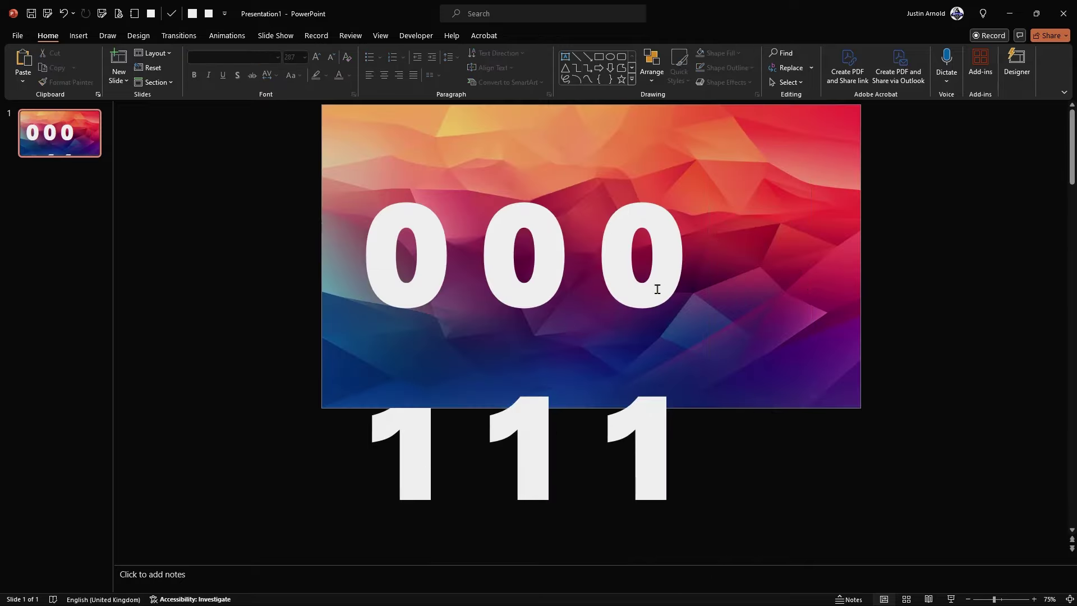
- Top-align the three digit columns and drag them right so the 000 is centred on the slide
left_click(624, 263)
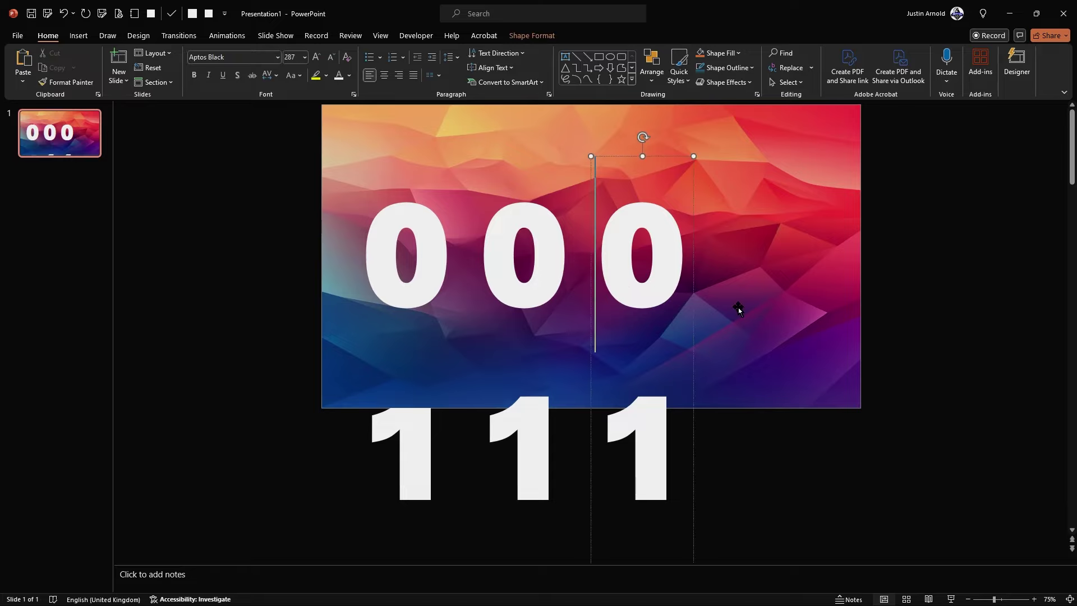
left_click(516, 278, "shift")
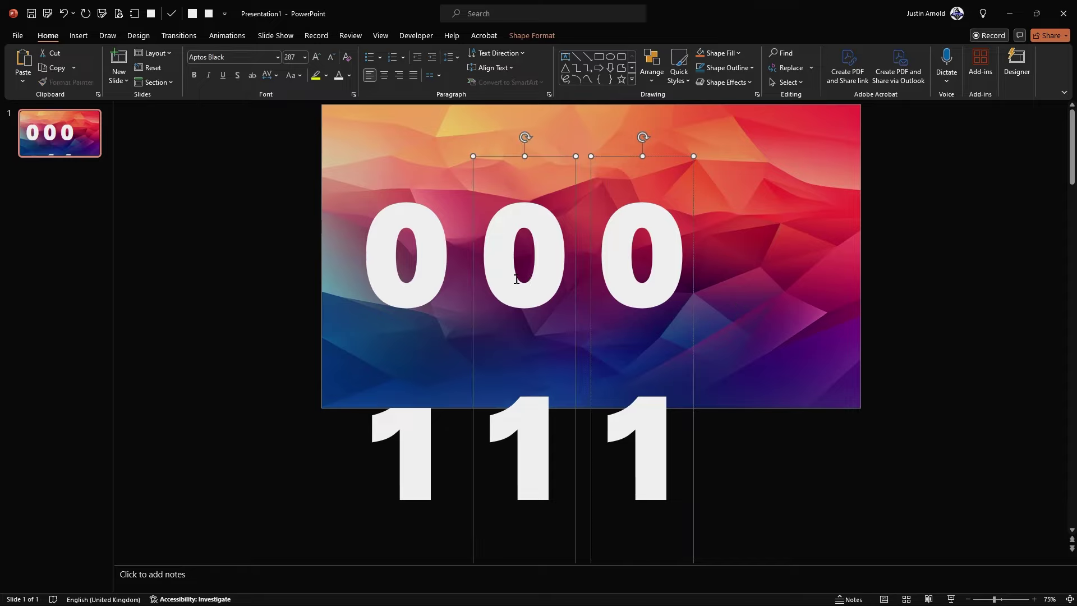
left_click(415, 275, "shift")
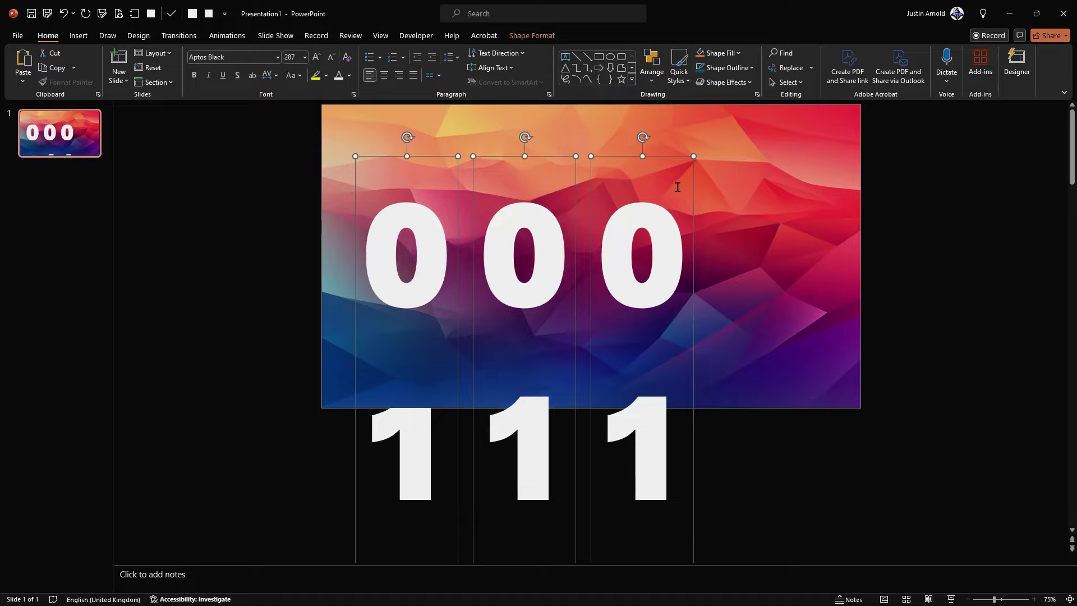
left_click(532, 36)
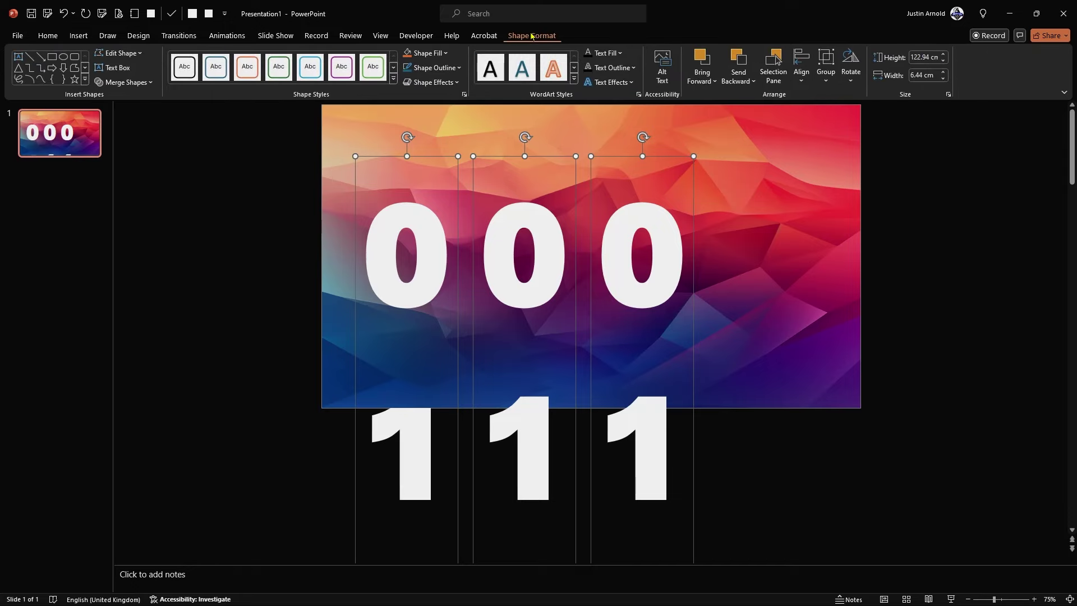
left_click(801, 70)
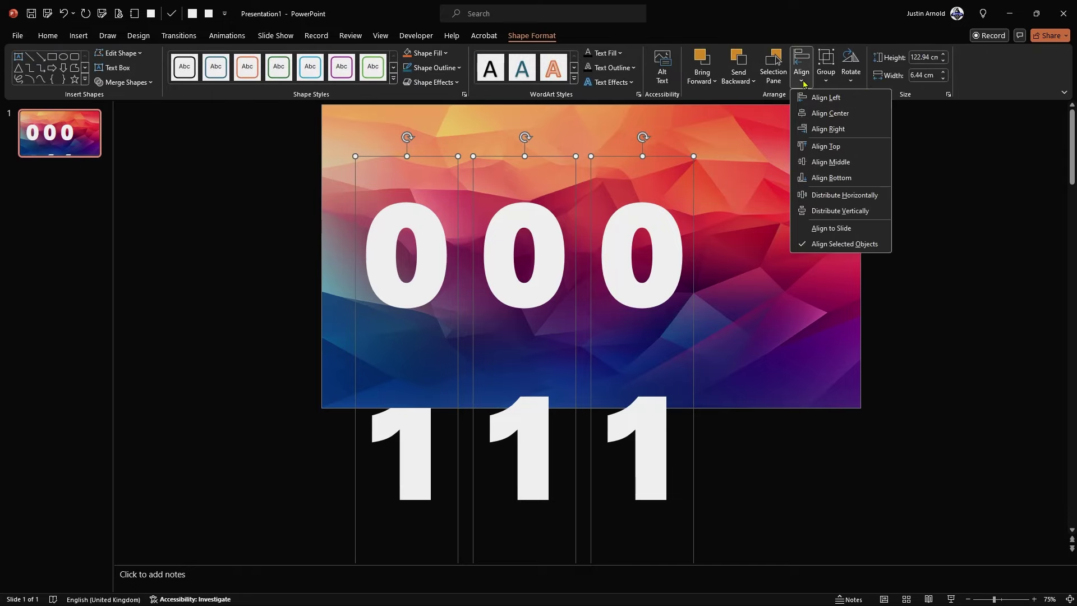
left_click(854, 147)
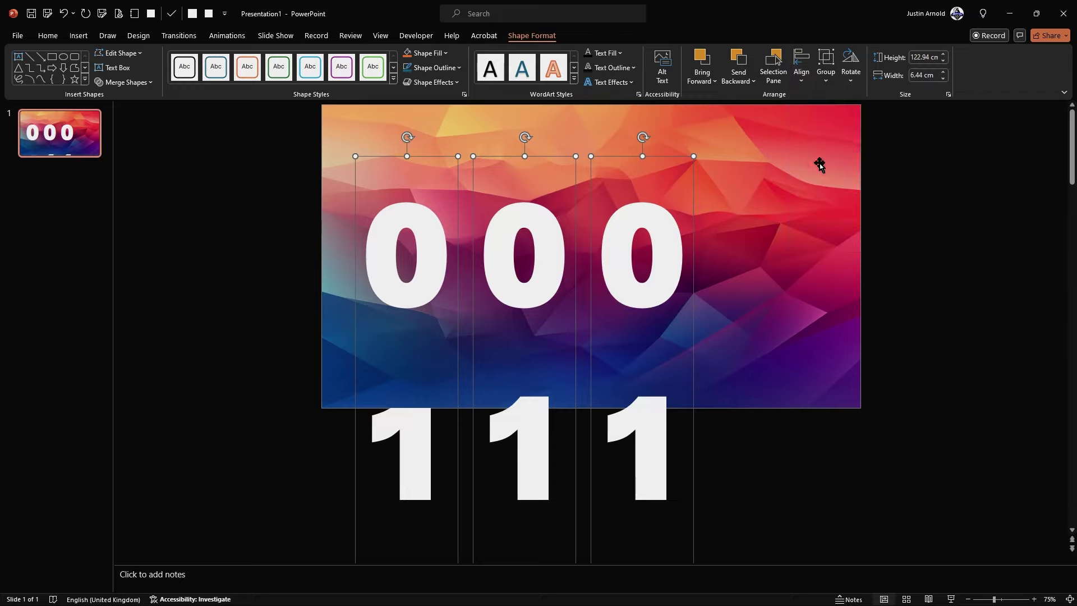
left_click_drag(691, 186, 743, 185)
left_click(959, 384)
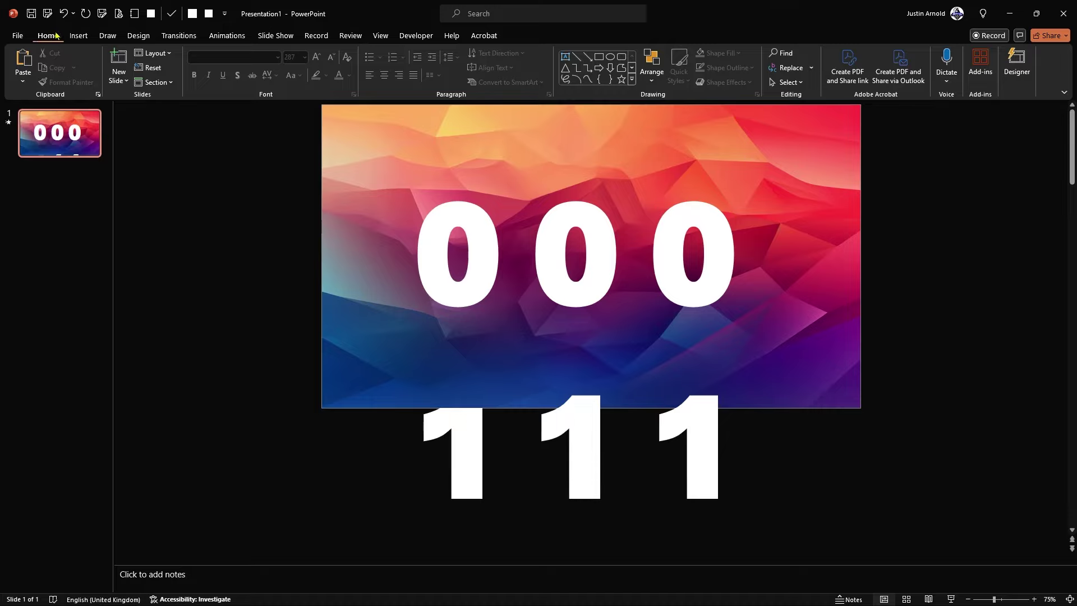
- In the Selection Pane, move TextBox 10 and TextBox 11 below Picture 7
left_click(789, 82)
left_click(813, 126)
left_click(971, 156)
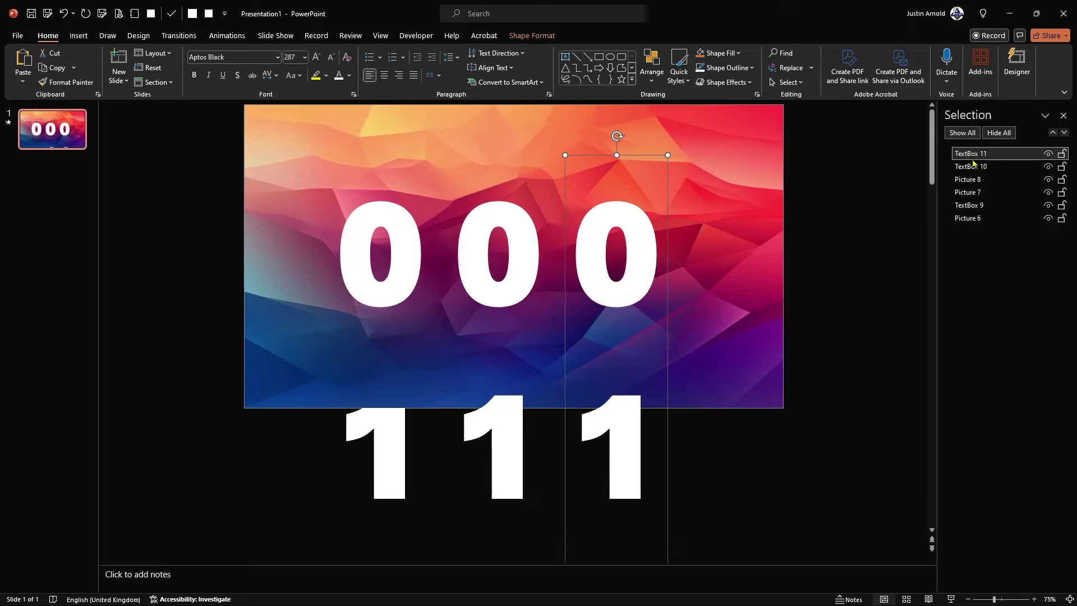
left_click(973, 165)
left_click(973, 157)
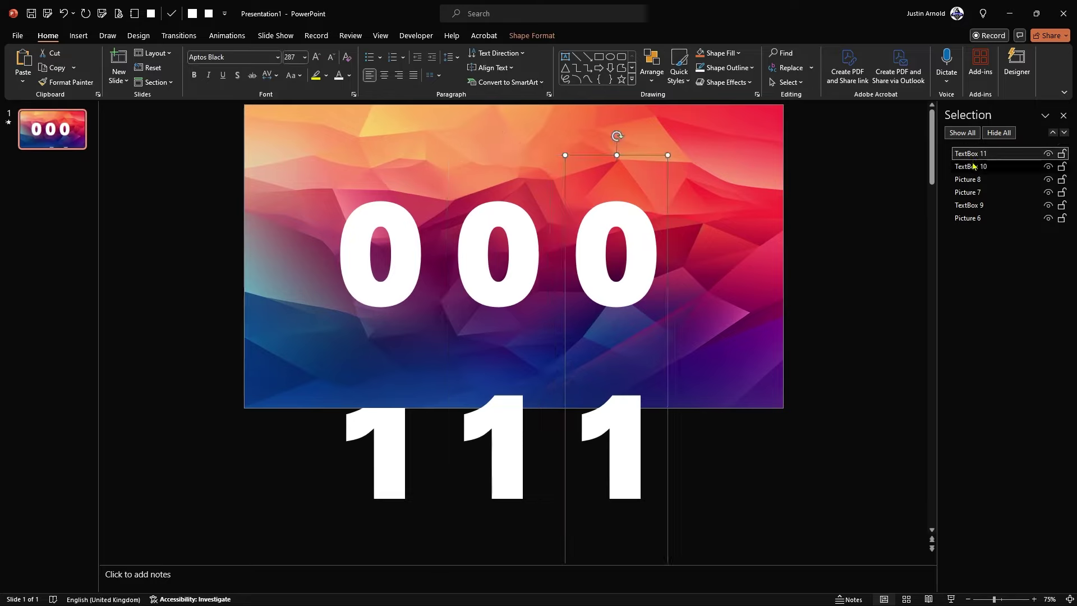
left_click(973, 166)
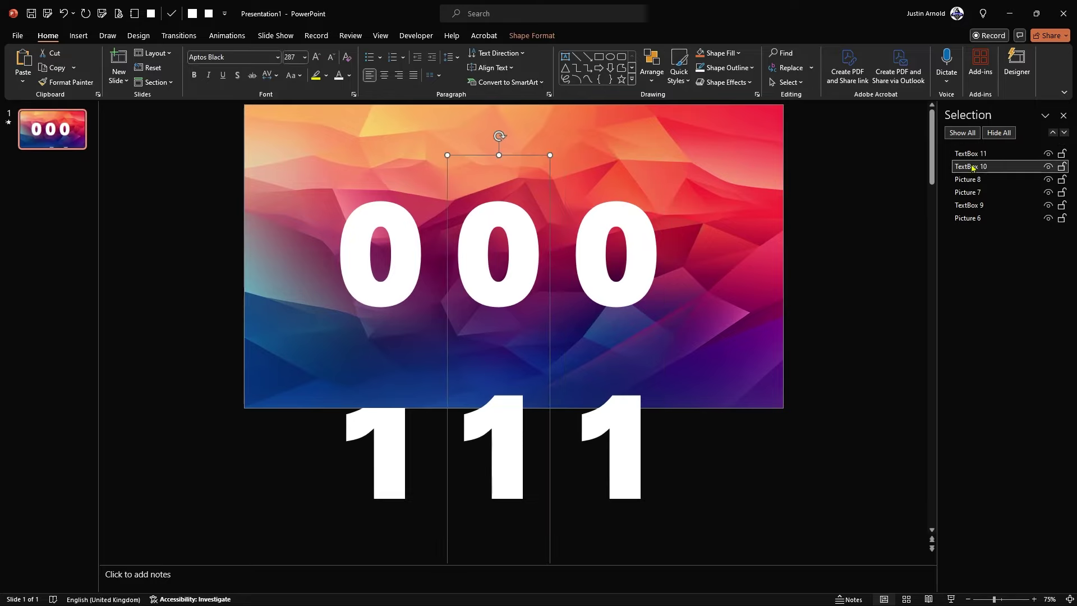
left_click_drag(973, 167, 975, 202)
left_click(973, 153)
left_click_drag(973, 153, 974, 185)
- Verify the layer order of the text boxes and Pictures 6, 7 and 8, then close the pane
left_click(973, 210)
left_click(972, 220)
left_click(972, 205)
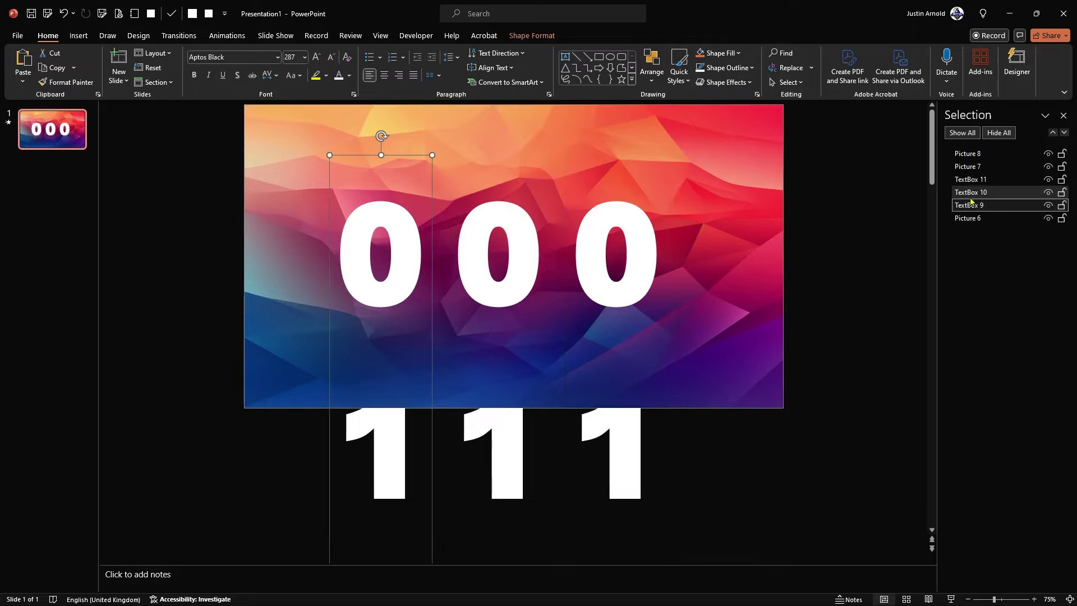
left_click(971, 192)
left_click(970, 178)
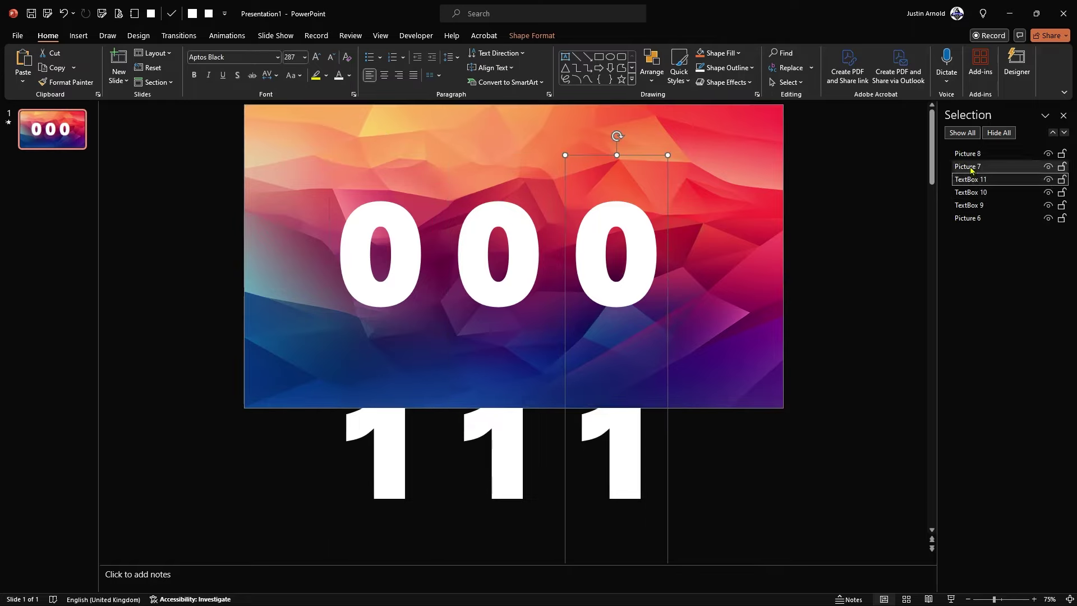
left_click(972, 167)
left_click(971, 154)
left_click(971, 167)
left_click(970, 154)
left_click(1063, 115)
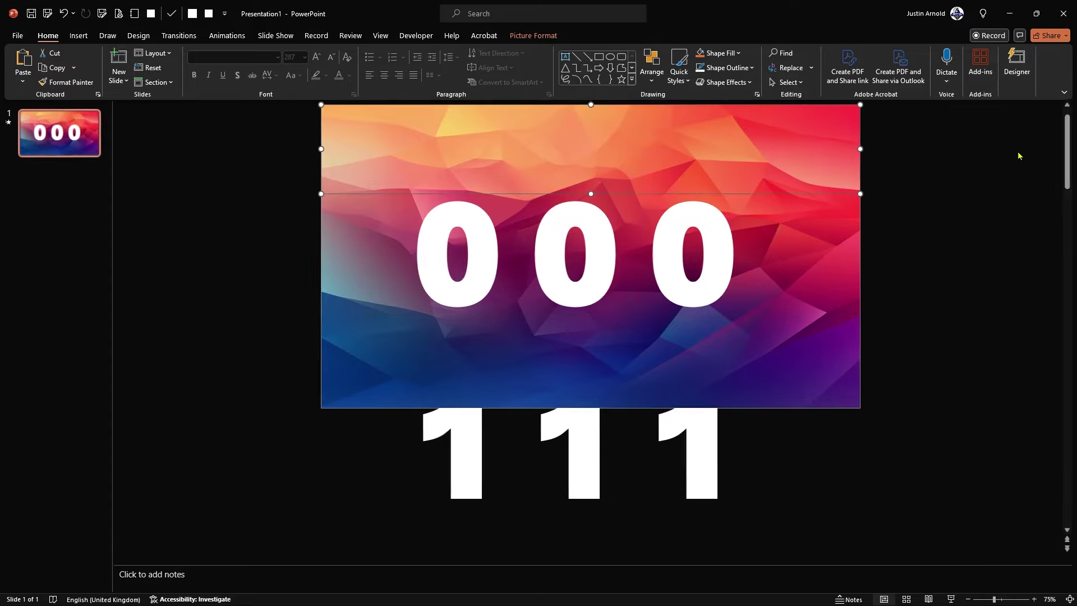
left_click(939, 224)
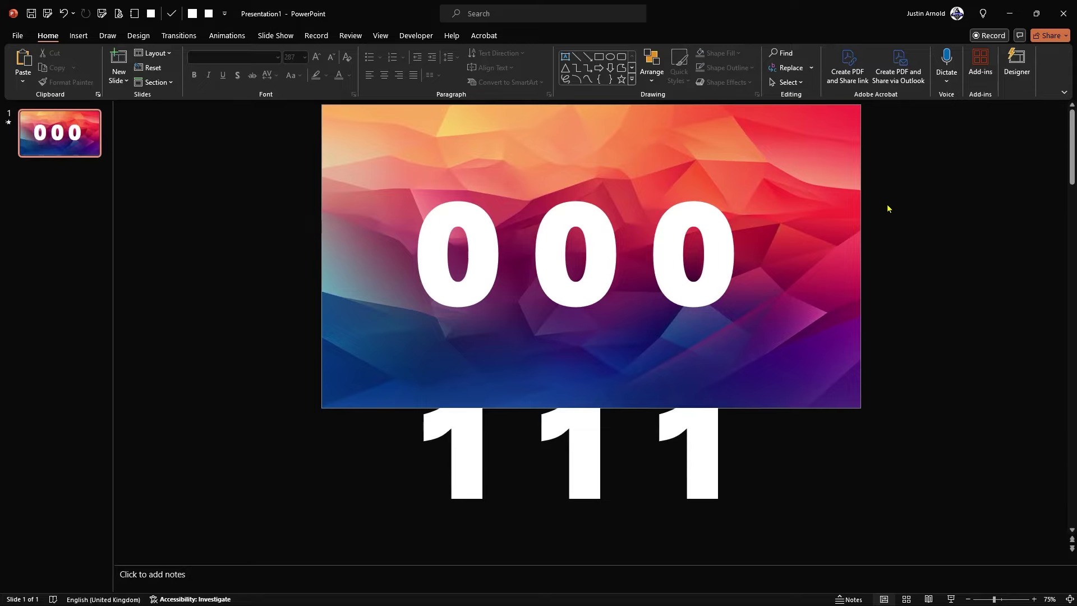
- Draw a white horizontal line spanning the full slide, nudged up to sit just under the 000 digits
left_click(575, 57)
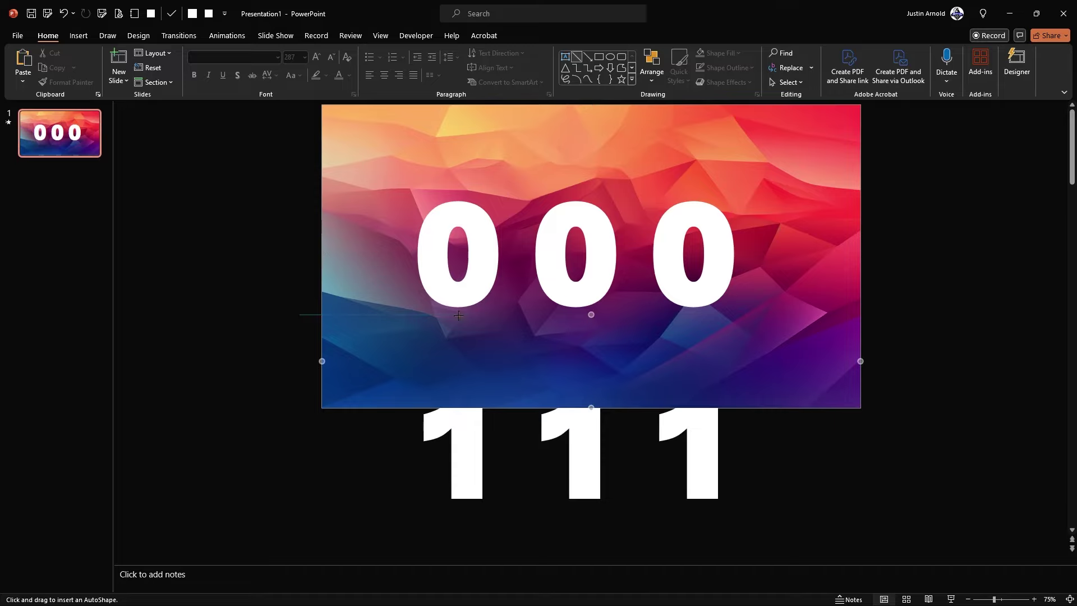
left_click_drag(299, 315, 690, 316)
left_click_drag(834, 316, 877, 315)
left_click_drag(877, 315, 877, 315)
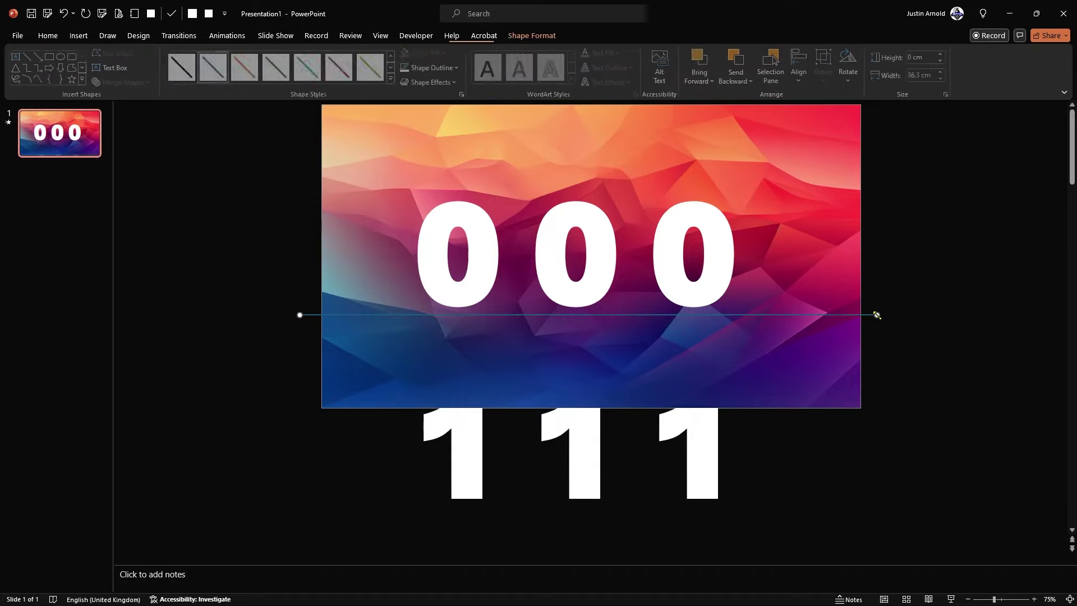
left_click(445, 67)
left_click(407, 118)
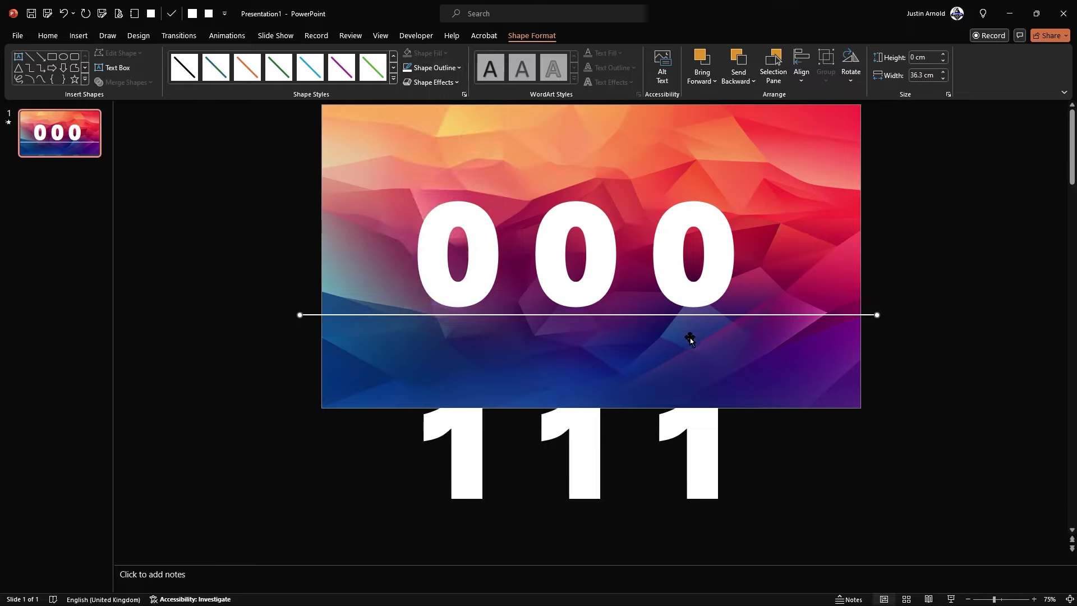
key("Up")
key("Up")
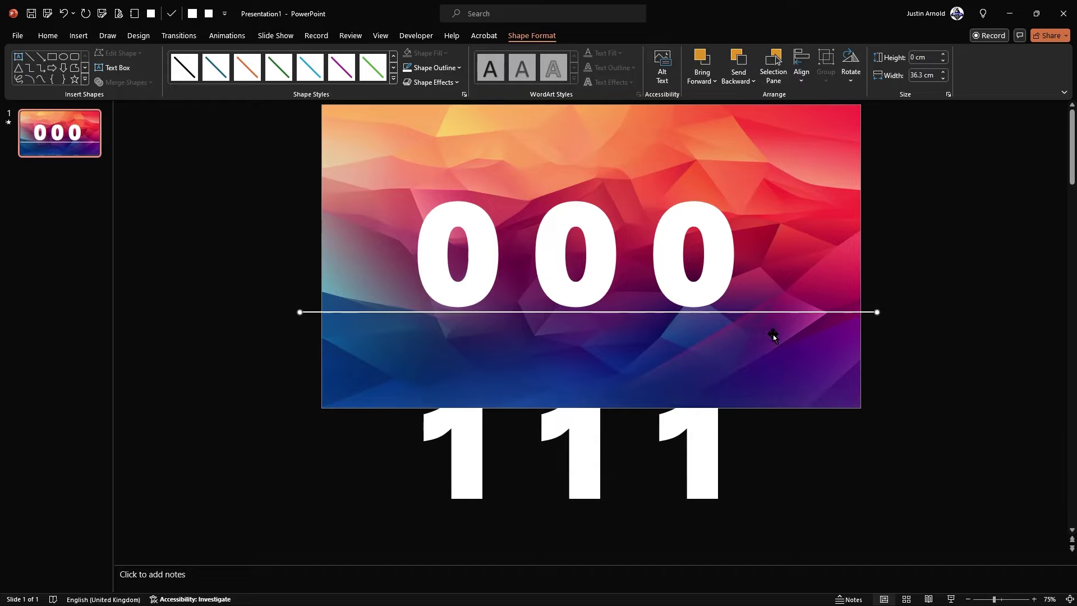
key("Up")
key("Up")
key("Up")
key("Up")
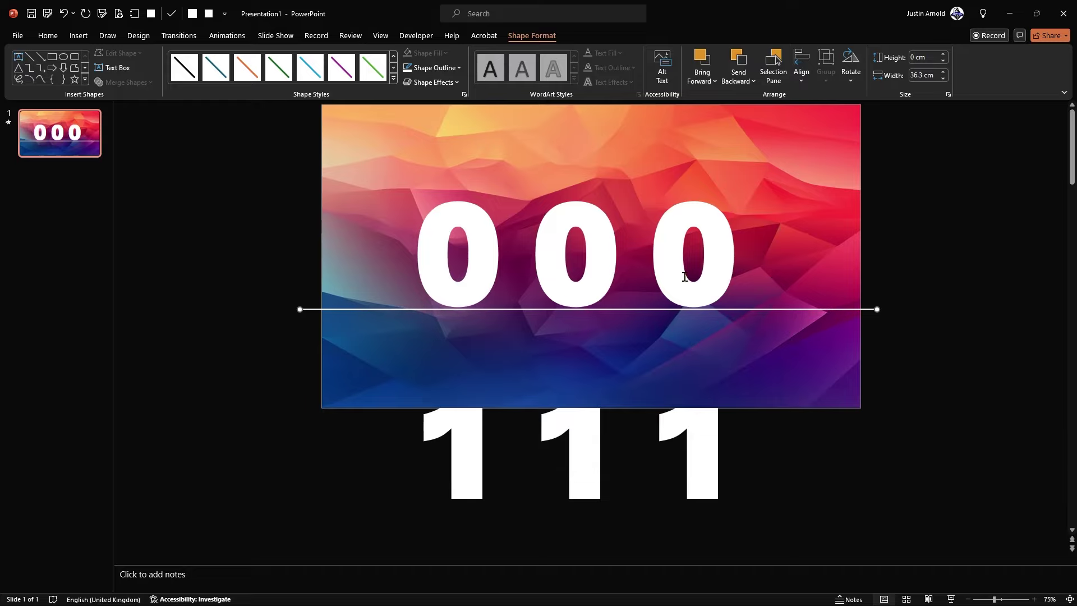
left_click(952, 278)
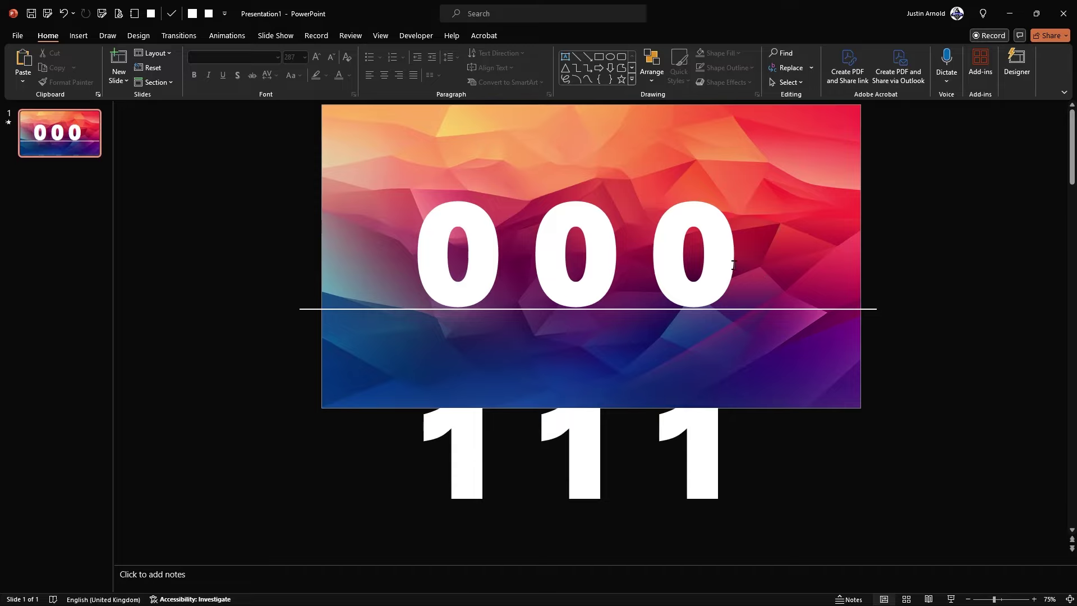
- Duplicate slide 1 with Ctrl+D, then on slide 2 roll the left digit column up to 6
left_click(50, 135)
key("ctrl+d")
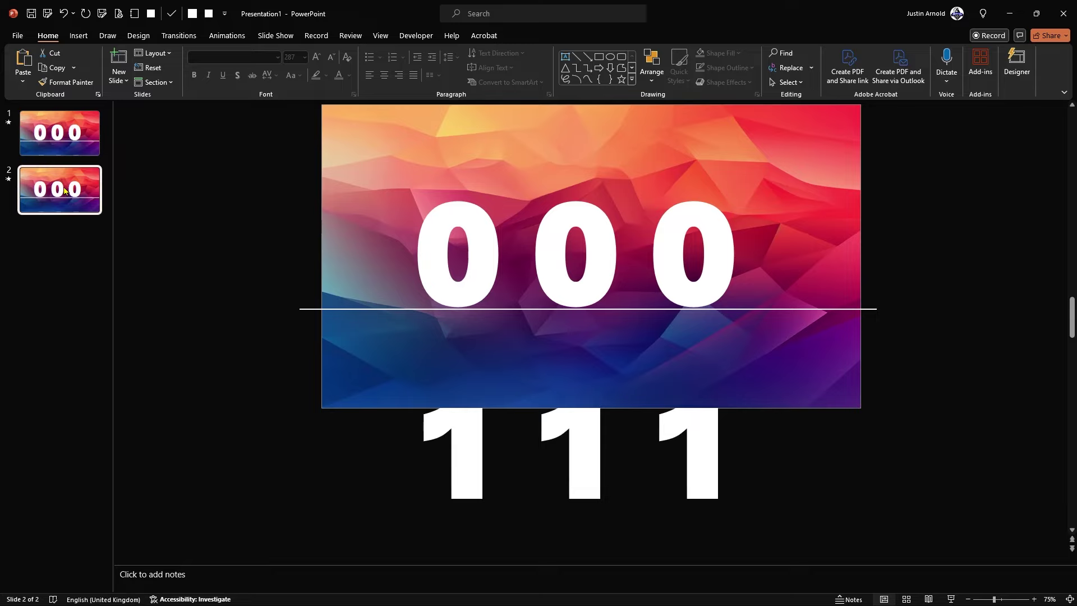
left_click(478, 257)
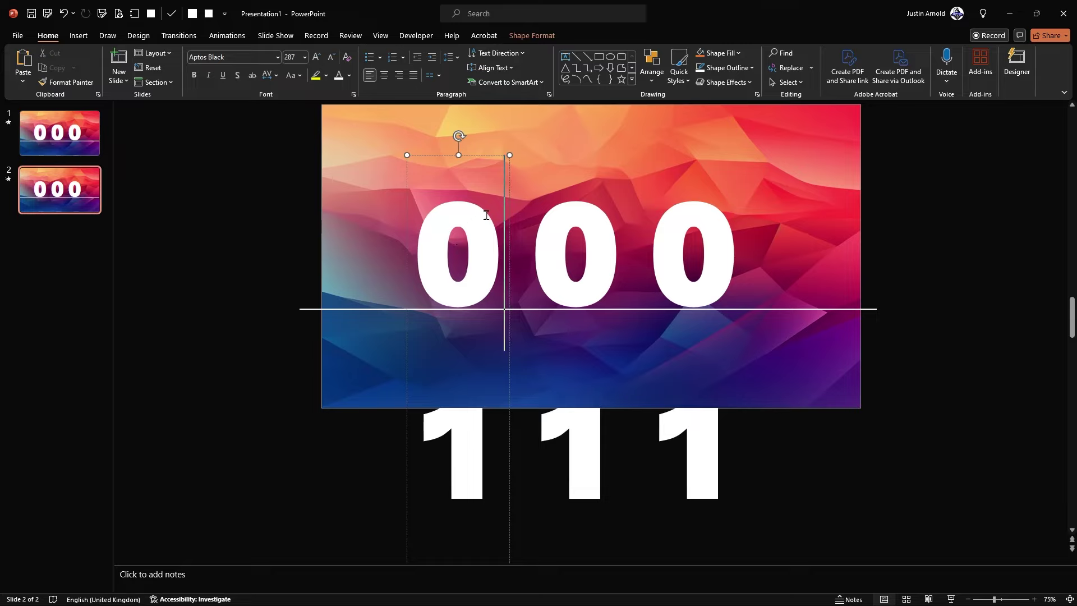
left_click(510, 201)
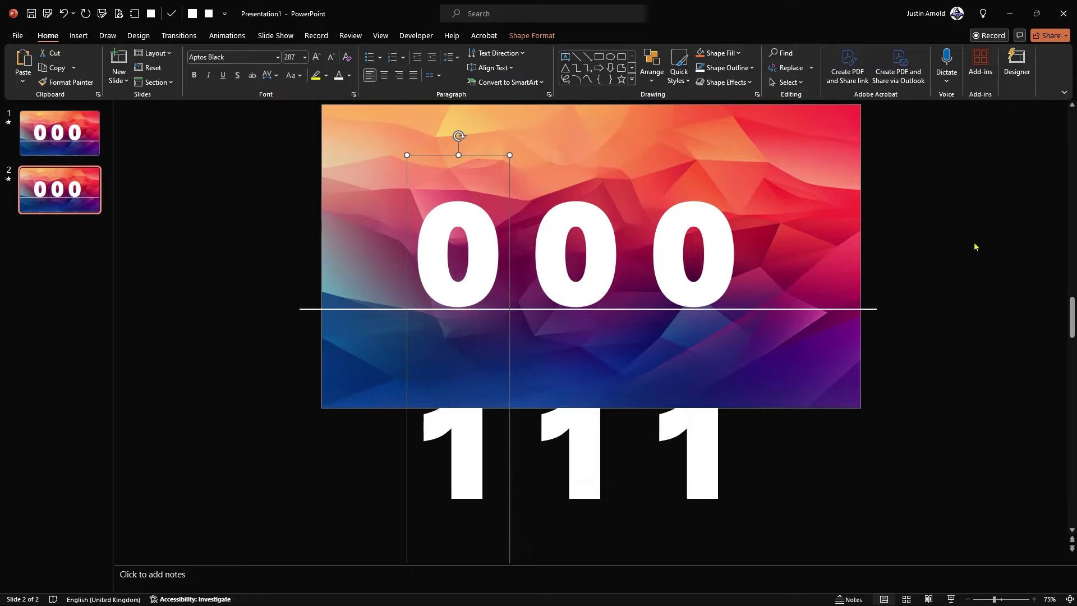
key("Up")
key("Up")
key("Up")
key("Up")
key("Up")
key("Up")
key("Up")
key("Up")
key("Up")
key("Up")
key("Up")
key("Up")
key("Up")
key("Up")
key("Up")
key("Up")
key("Up")
key("Up")
key("Up")
key("Up")
key("Up")
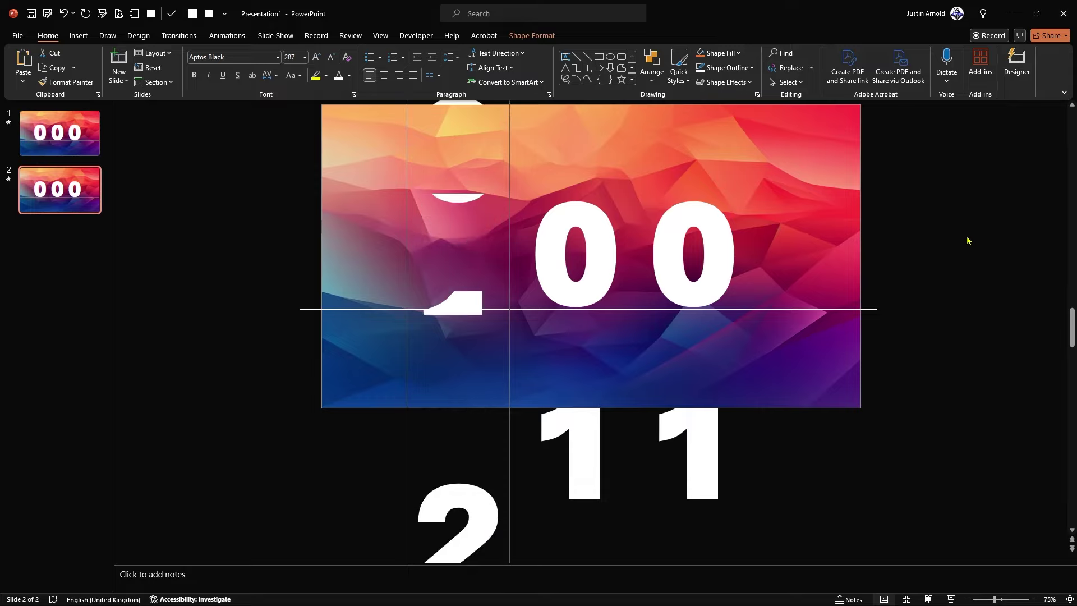
key("Up")
key("Up")
key("Up")
key("Up")
key("Up")
key("Up")
key("Up")
key("Up")
key("Up")
key("Up")
key("Up")
key("Up")
key("Up")
key("Up")
key("Up")
key("Up")
key("Up")
key("Up")
key("Up")
key("Up")
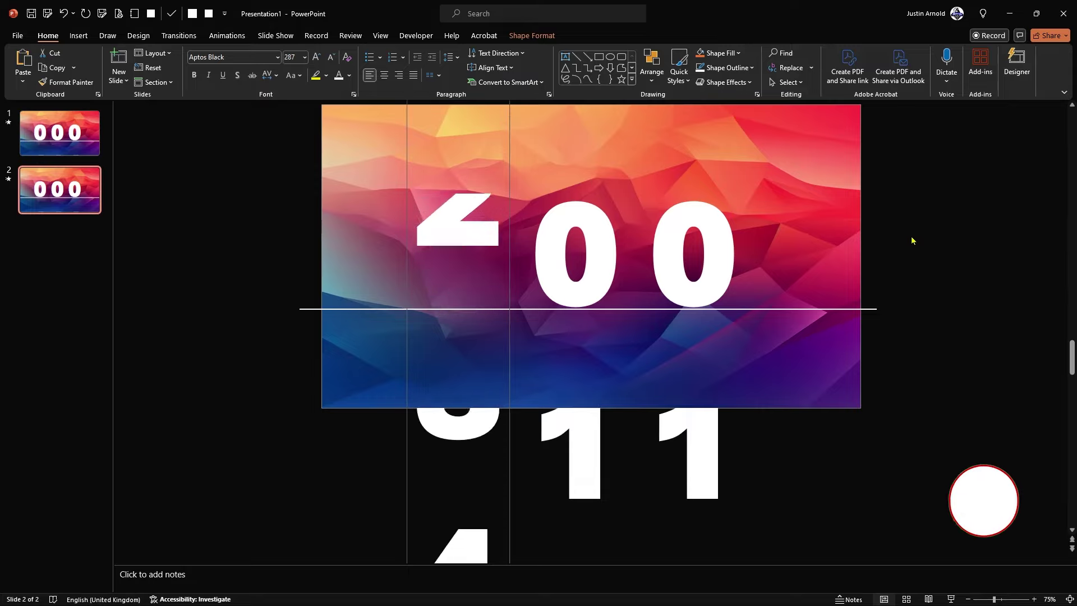
key("Up")
key("Up")
key("Up")
key("Up")
key("Up")
key("Up")
key("Up")
key("Up")
key("Up")
key("Up")
key("Up")
key("Up")
key("Up")
key("Up")
key("Up")
key("Up")
key("Up")
key("Up")
key("Up")
key("Up")
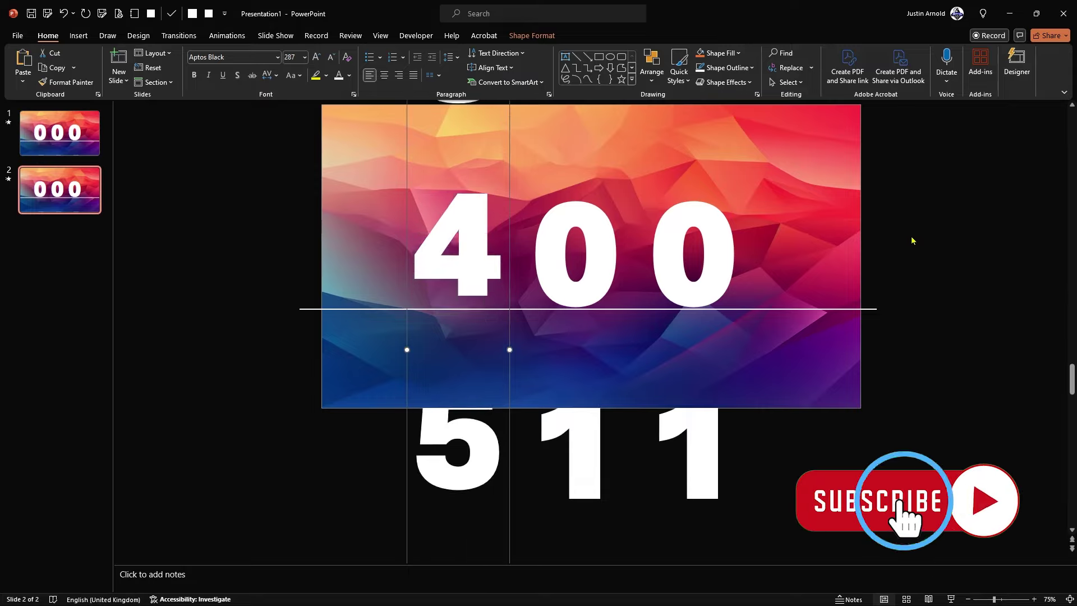
key("Up")
key("Up")
key("Up")
key("Up")
key("Up")
key("Up")
key("Up")
key("Up")
key("Up")
key("Up")
key("Up")
key("Up")
key("Up")
key("Up")
key("Up")
key("Up")
key("Up")
key("Up")
key("Up")
key("Up")
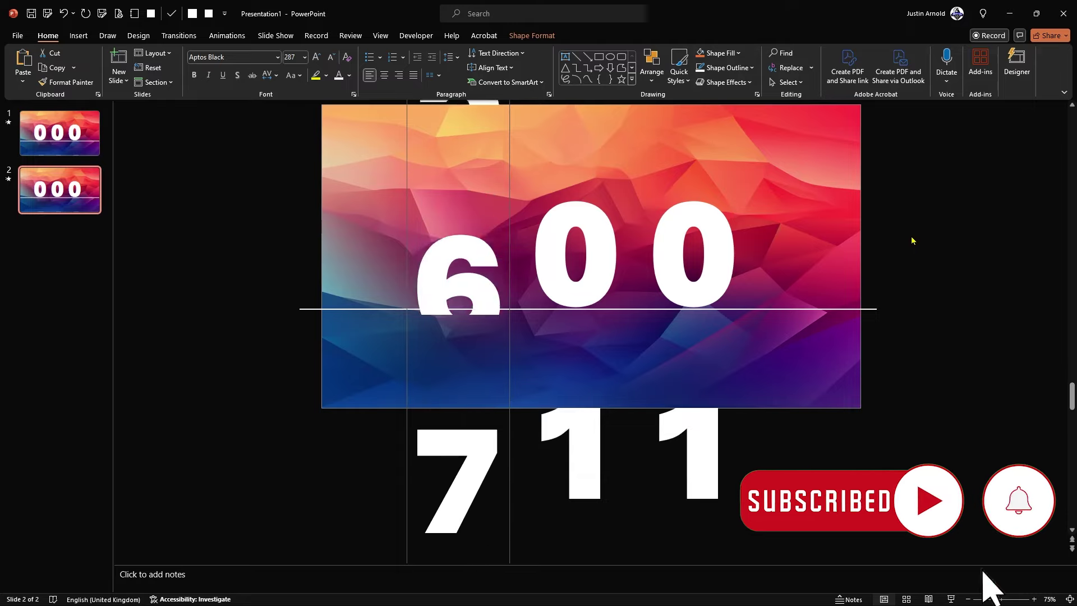
key("Up")
key("Up")
key("Up")
key("Up")
key("Up")
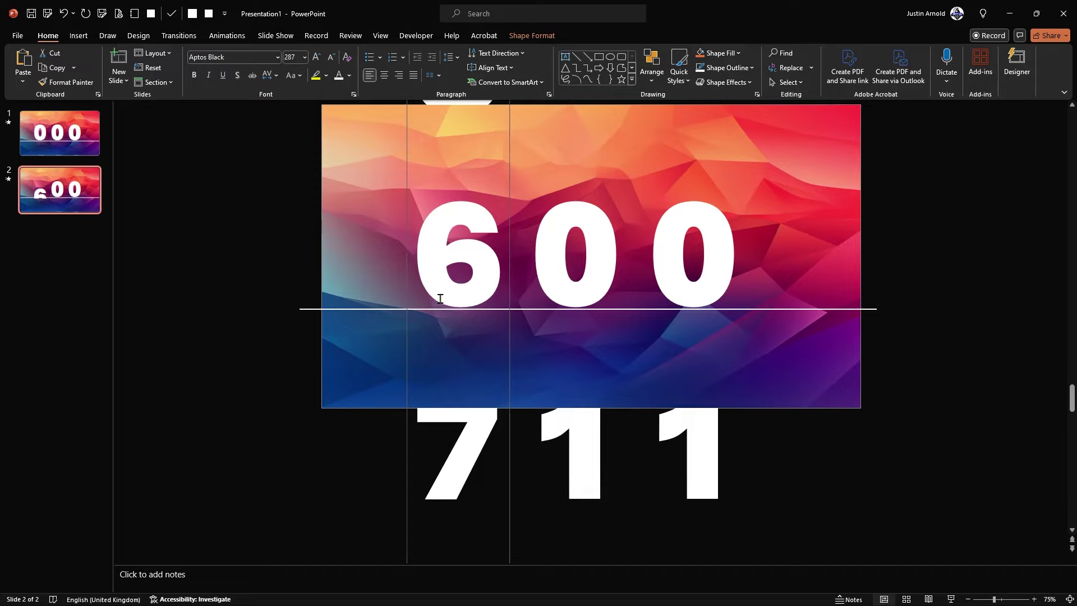
scroll(462, 298, "up", 4)
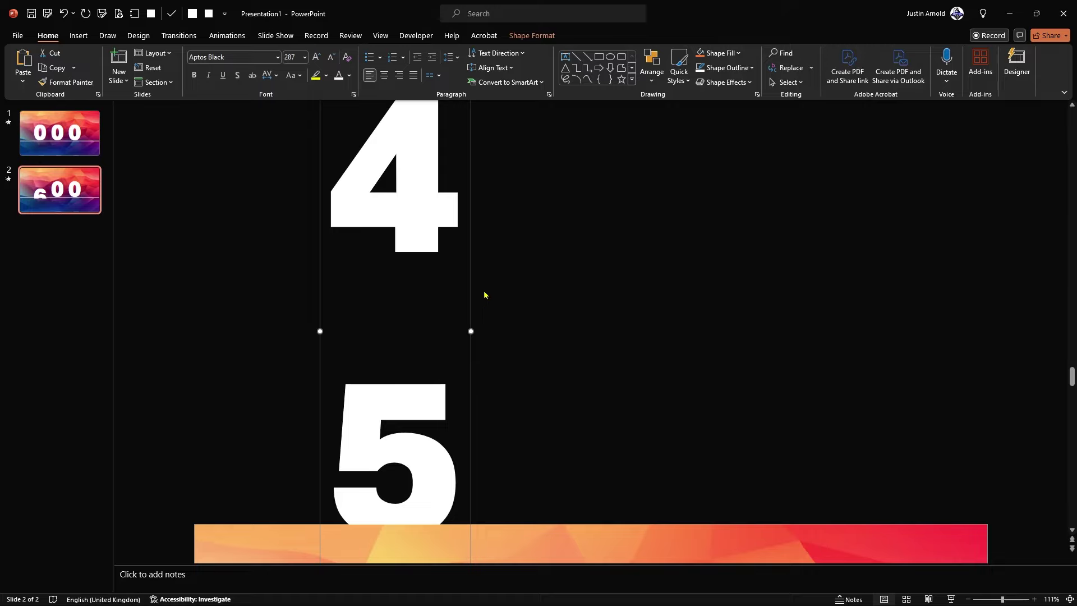
scroll(580, 302, "down", 3)
scroll(594, 309, "down", 4)
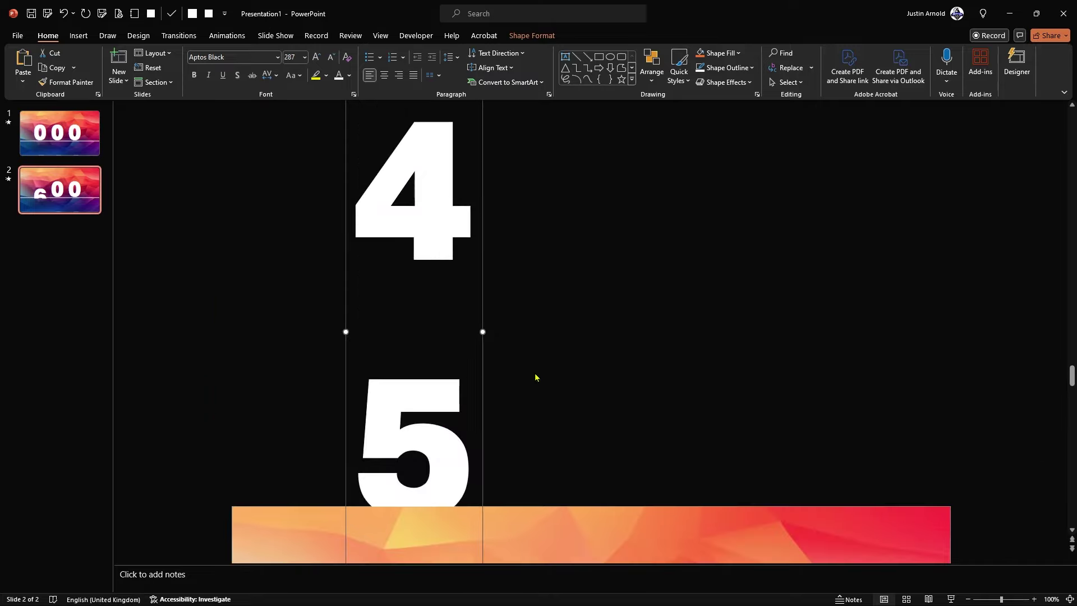
scroll(591, 356, "down", 1)
scroll(601, 354, "down", 6)
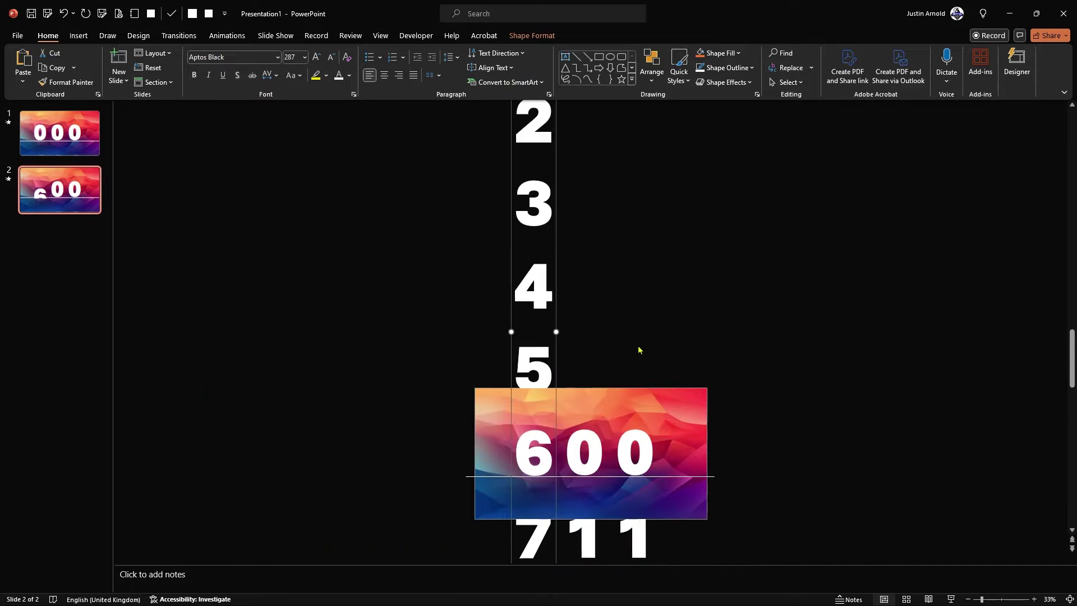
left_click(713, 476)
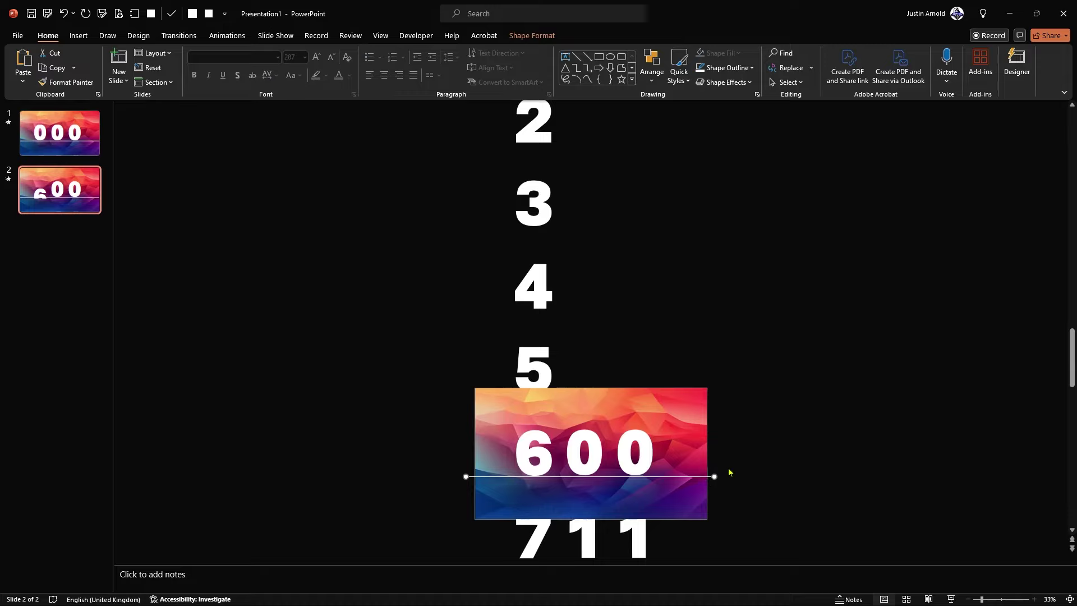
scroll(728, 471, "up", 4)
scroll(697, 381, "up", 6)
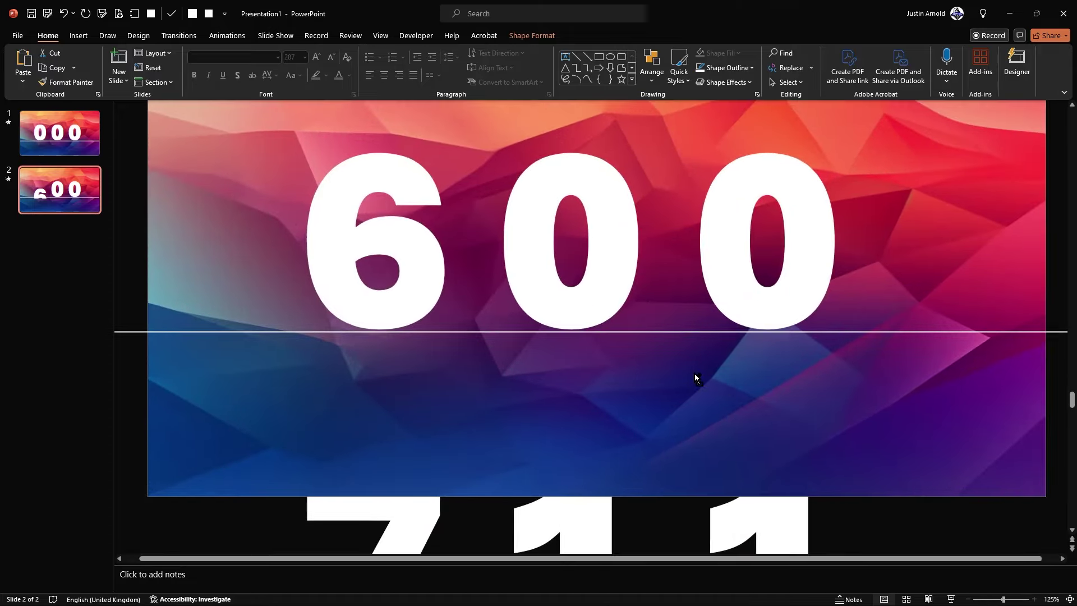
scroll(697, 381, "down", 1)
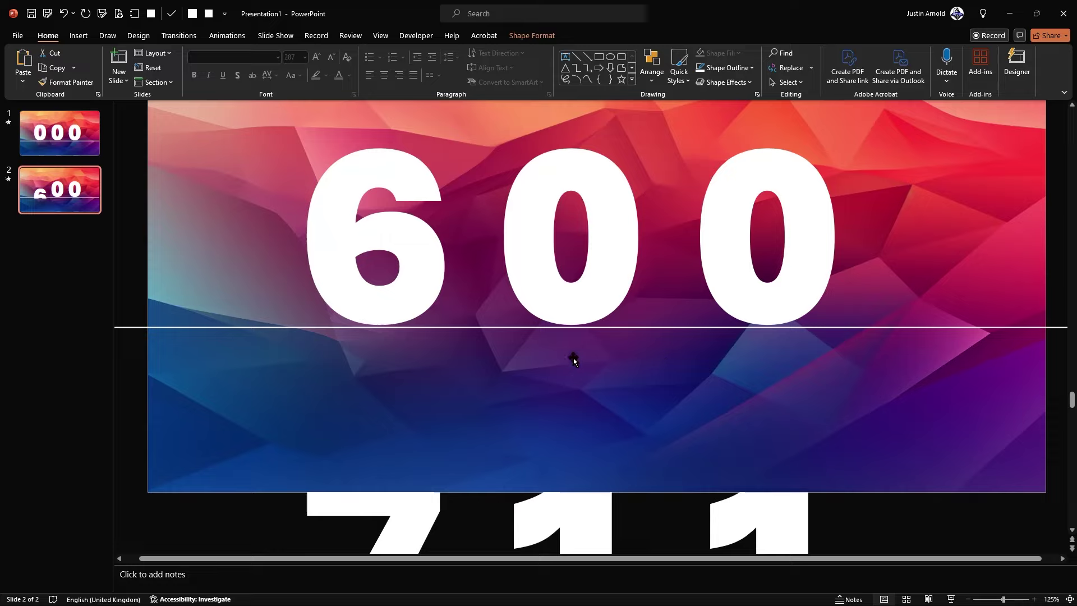
left_click(420, 269)
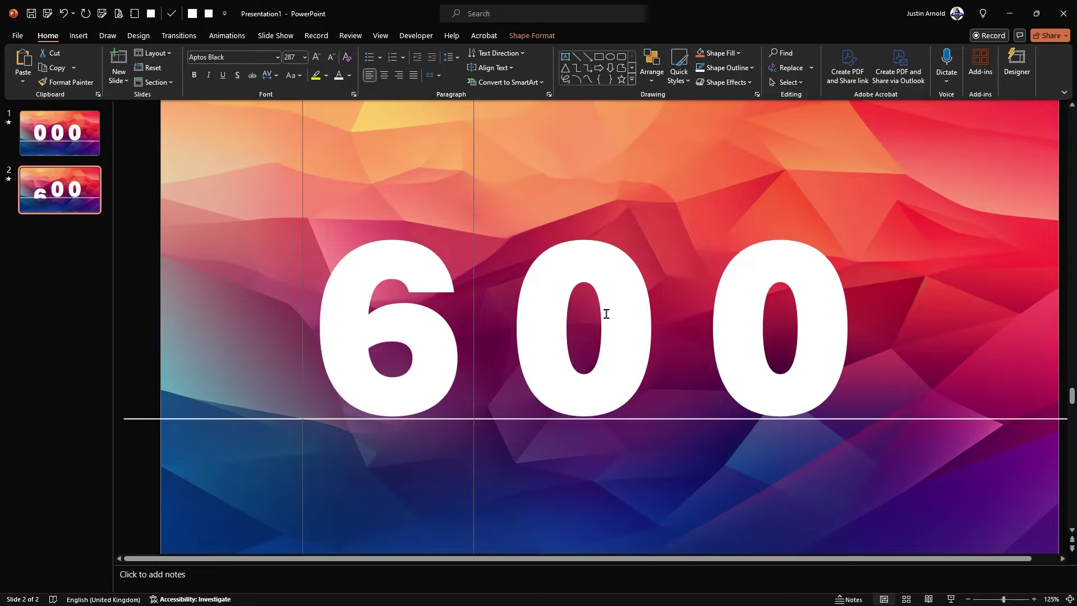
- Roll the middle digit column up to show 4, aligned with the other digits
left_click(653, 314)
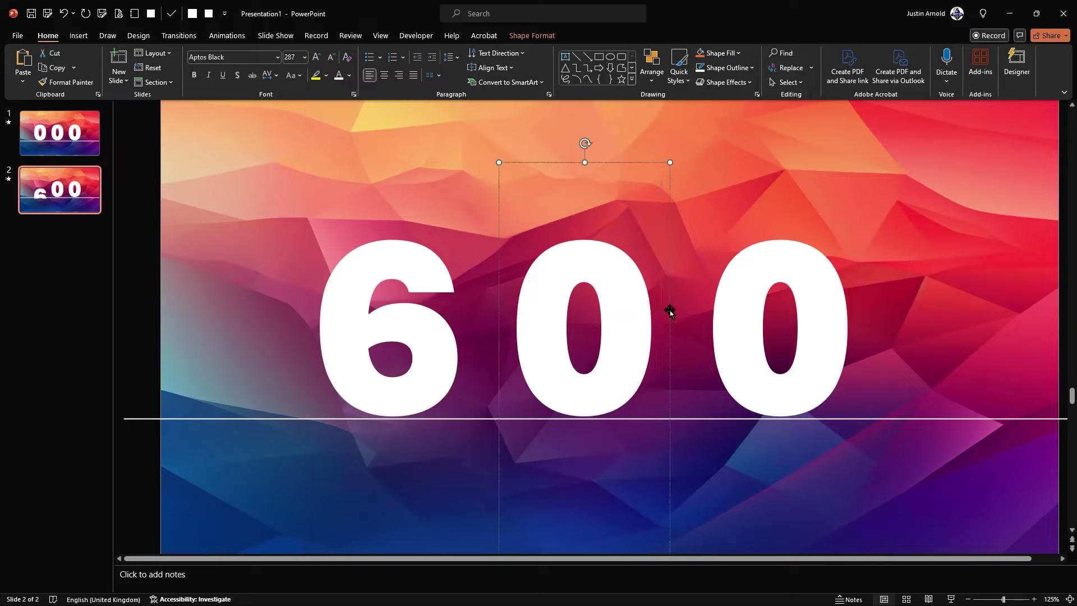
left_click(668, 312)
key("Up")
key("Up")
key("Up")
key("Up")
key("Up")
key("Up")
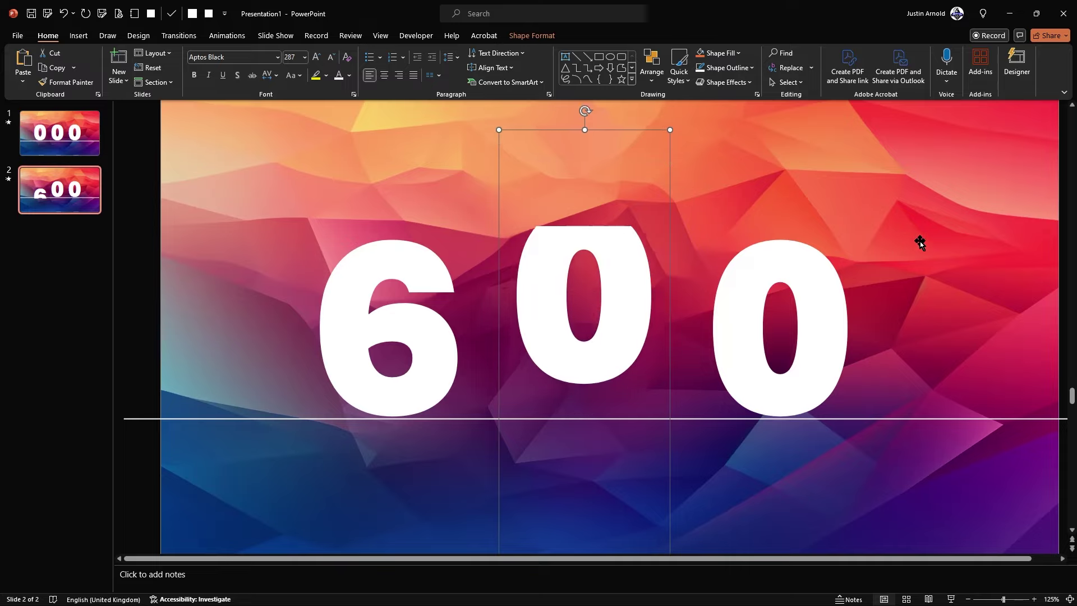
key("Up")
key("Up")
key("Up")
key("Up")
key("Up")
key("Up")
key("Up")
key("Up")
key("Up")
key("Up")
key("Up")
key("Up")
key("Up")
key("Up")
key("Up")
key("Up")
key("Up")
key("Up")
key("Up")
key("Up")
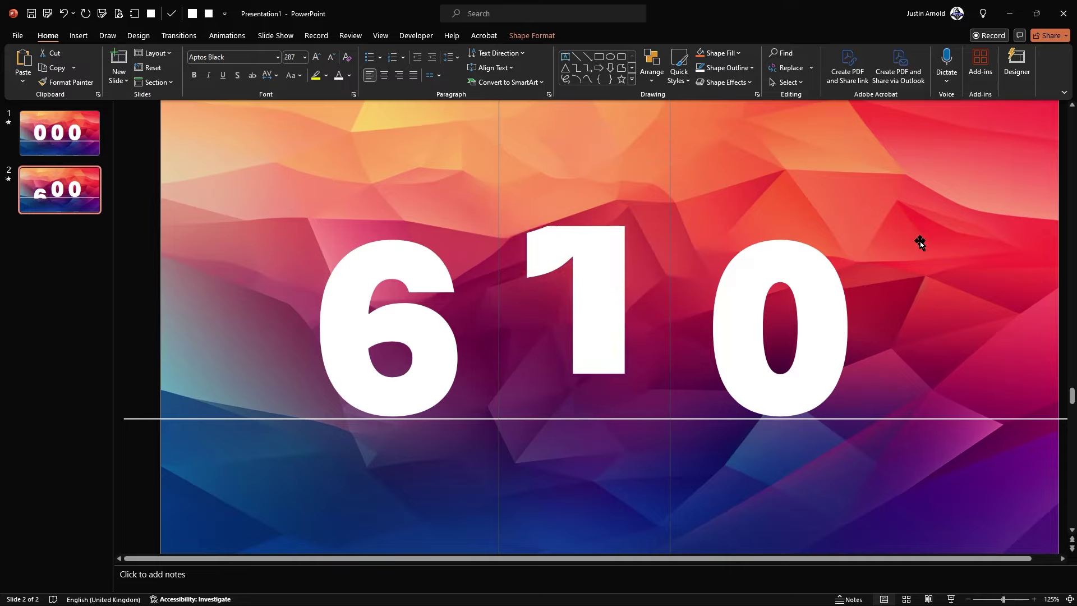
key("Up")
key("Up")
key("Up")
key("Up")
key("Up")
key("Up")
key("Up")
key("Up")
key("Up")
key("Up")
key("Up")
key("Up")
key("Up")
key("Up")
key("Up")
key("Up")
key("Up")
key("Up")
key("Up")
key("Up")
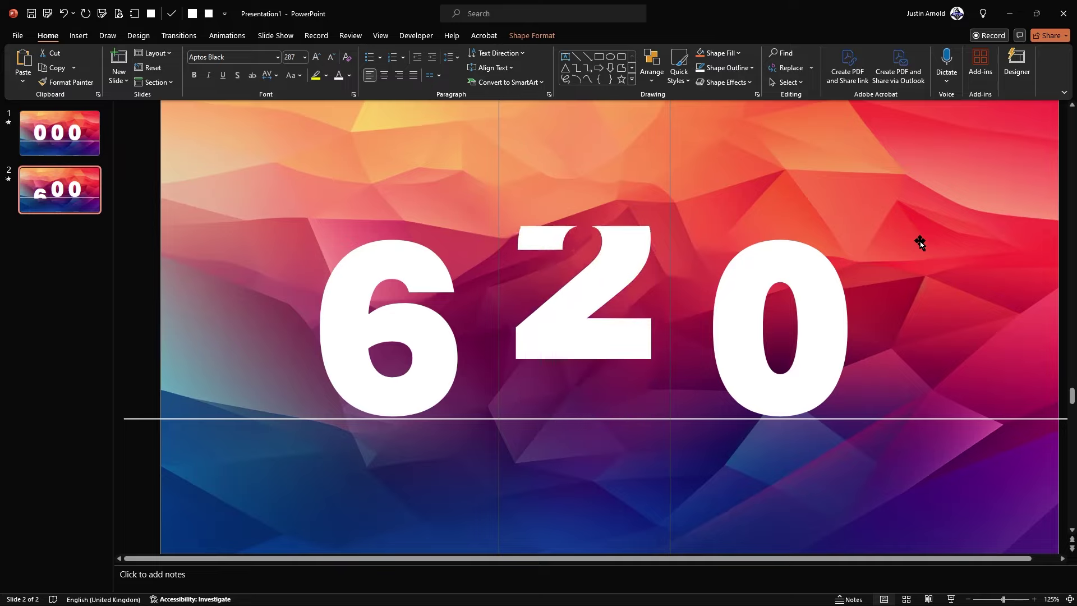
key("Up")
key("Up")
key("Up")
key("Up")
key("Up")
key("Up")
key("Up")
key("Up")
key("Up")
key("Up")
key("Up")
key("Up")
key("Up")
key("Up")
key("Up")
key("Up")
key("Up")
key("Up")
key("Up")
key("Up")
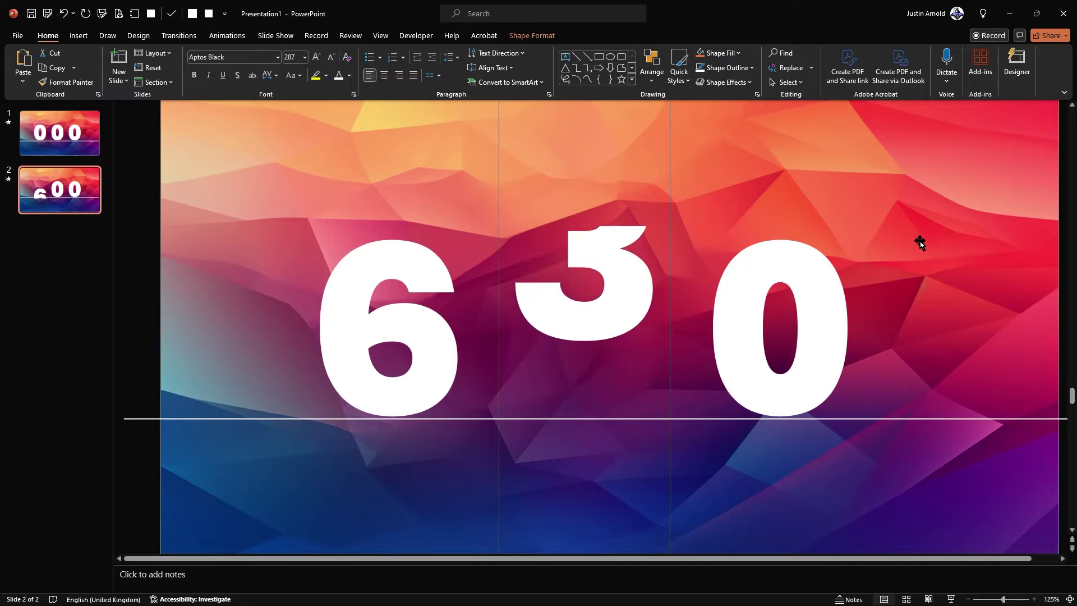
key("Up")
key("Up")
key("Up")
key("Up")
key("Up")
key("Up")
key("Up")
key("Up")
key("Up")
key("Up")
key("Up")
key("Up")
key("Up")
key("Up")
key("Up")
key("Up")
key("Up")
key("Up")
key("Up")
key("Up")
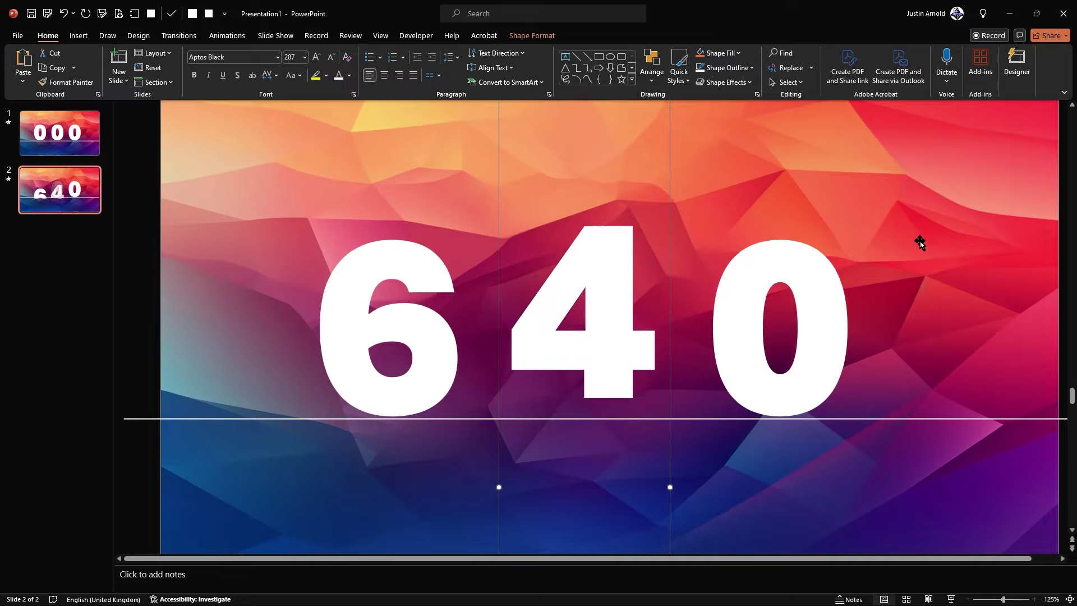
key("Down")
key("Down")
key("Down")
key("Down")
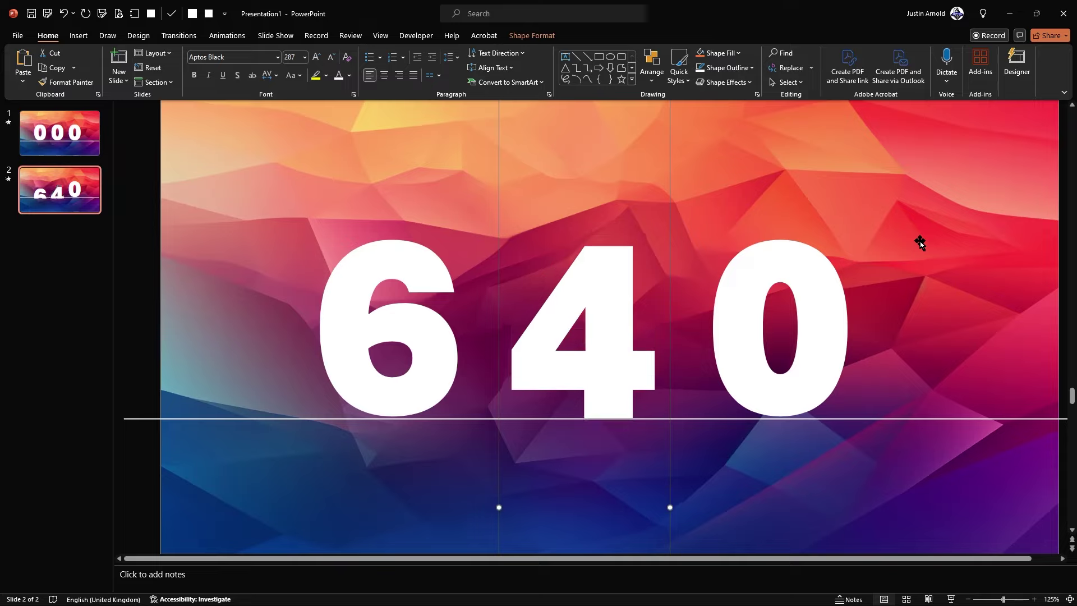
key("ctrl+Up")
key("ctrl+Up")
key("ctrl+Up")
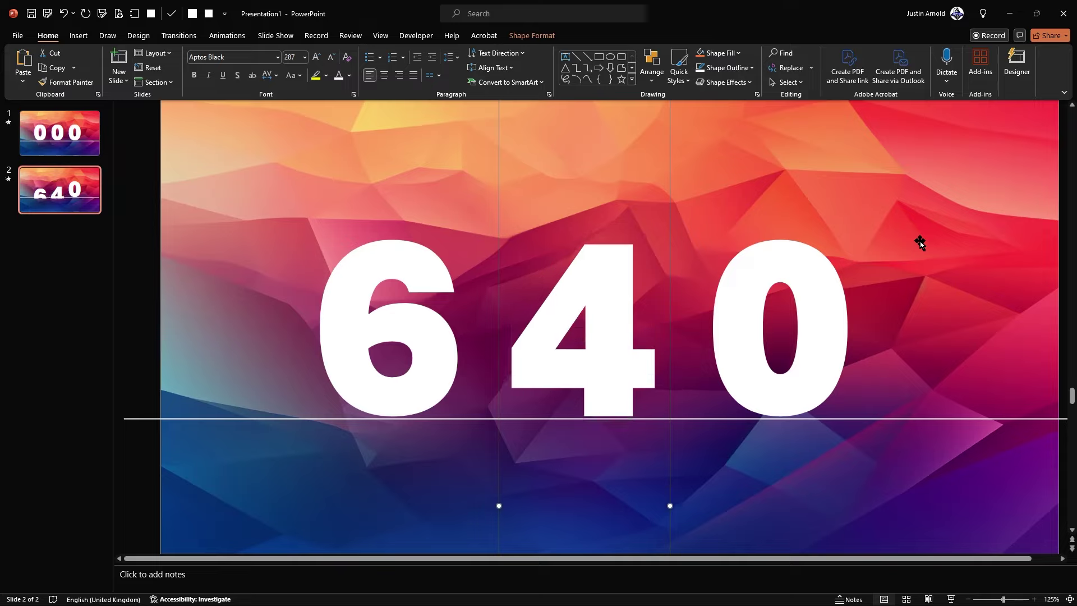
- Roll the right digit column up to show 9, aligned so the counter reads 649
left_click(803, 296)
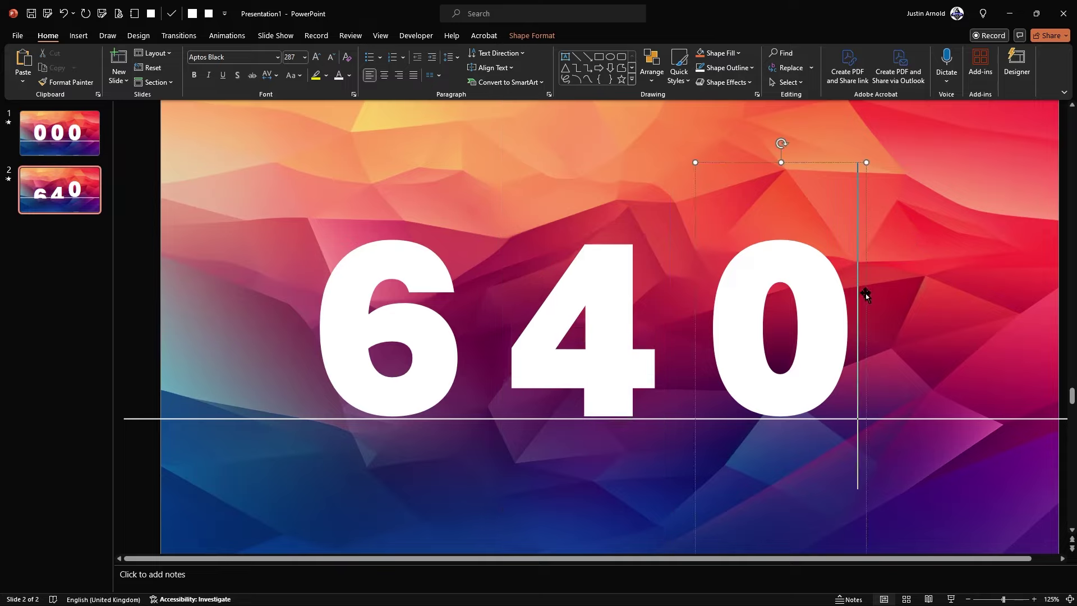
key("Up")
key("Up")
key("Up")
key("Up")
key("Up")
key("Up")
key("Up")
key("Up")
key("Up")
key("Up")
key("Up")
key("Up")
key("Up")
key("Up")
key("Up")
key("Up")
key("Up")
key("Up")
key("Up")
key("Up")
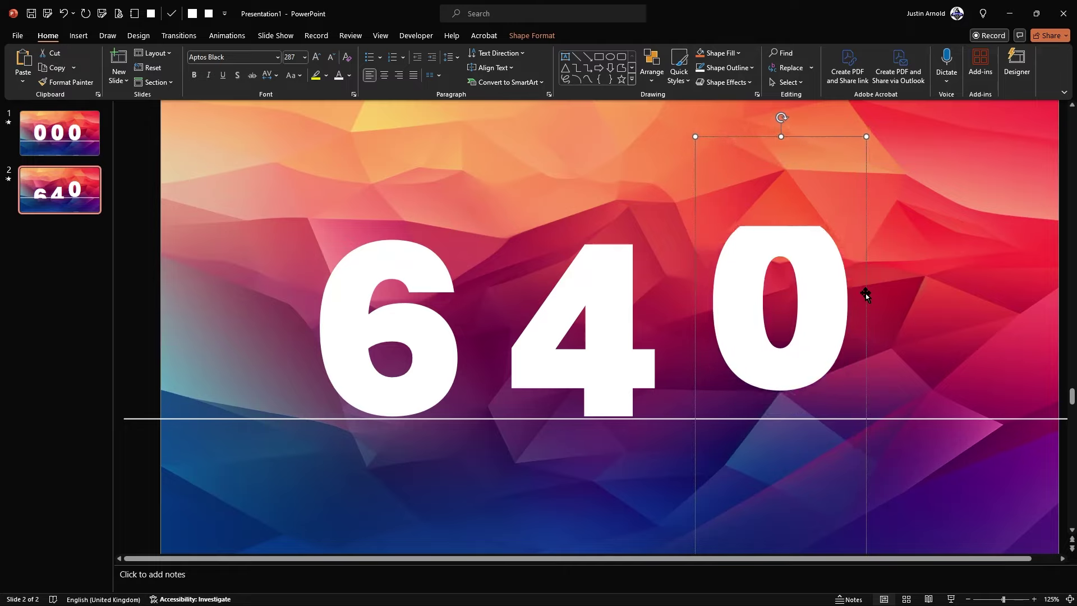
key("Up")
key("Up")
key("Up")
key("Up")
key("Up")
key("Up")
key("Up")
key("Up")
key("Up")
key("Up")
key("Up")
key("Up")
key("Up")
key("Up")
key("Up")
key("Up")
key("Up")
key("Up")
key("Up")
key("Up")
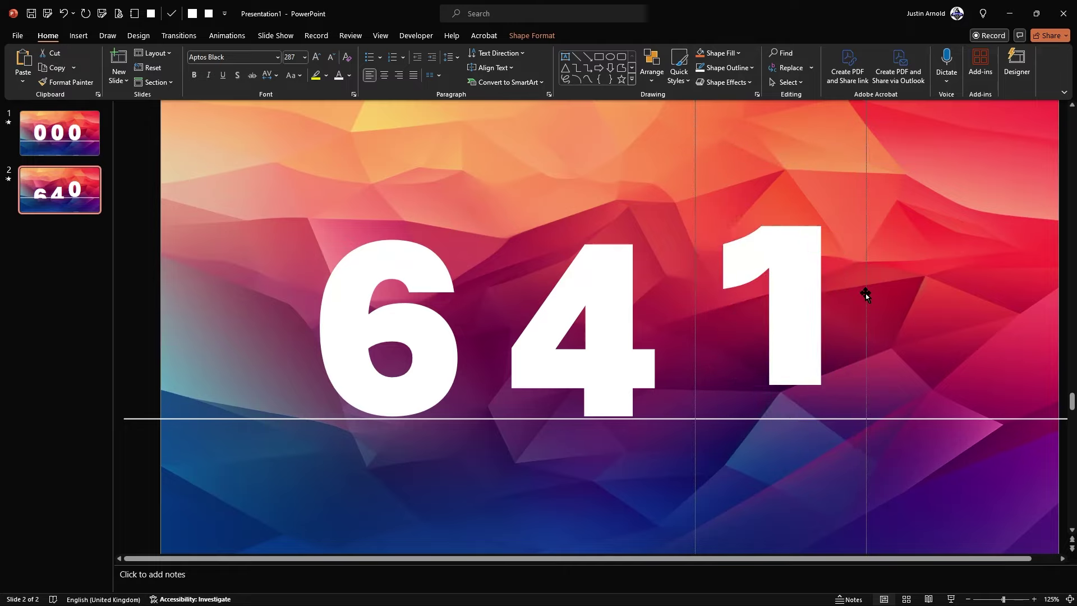
key("Up")
key("Up")
key("Up")
key("Up")
key("Up")
key("Up")
key("Up")
key("Up")
key("Up")
key("Up")
key("Up")
key("Up")
key("Up")
key("Up")
key("Up")
key("Up")
key("Up")
key("Up")
key("Up")
key("Up")
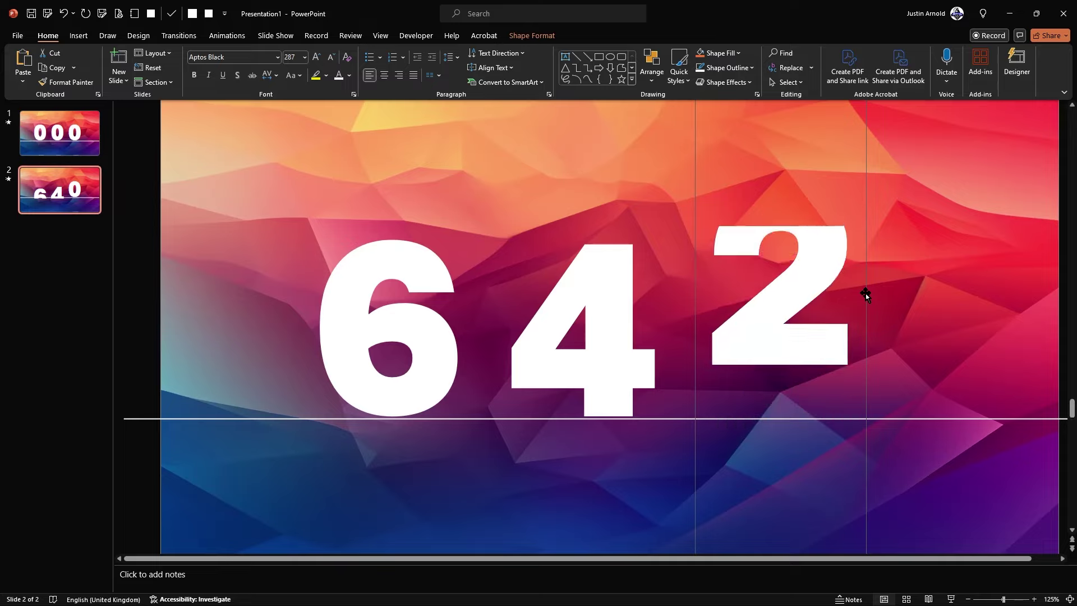
key("Up")
key("Up")
key("Up")
key("Up")
key("Up")
key("Up")
key("Up")
key("Up")
key("Up")
key("Up")
key("Up")
key("Up")
key("Up")
key("Up")
key("Up")
key("Up")
key("Up")
key("Up")
key("Up")
key("Up")
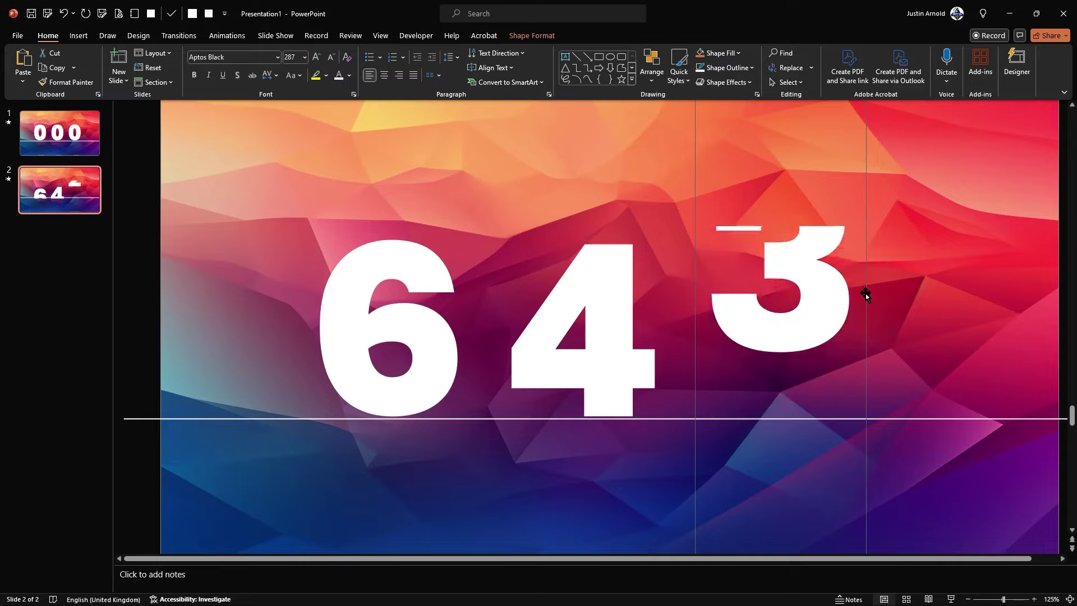
key("Up")
key("Up")
key("Up")
key("Up")
key("Up")
key("Up")
key("Up")
key("Up")
key("Up")
key("Up")
key("Up")
key("Up")
key("Up")
key("Up")
key("Up")
key("Up")
key("Up")
key("Up")
key("Up")
key("Up")
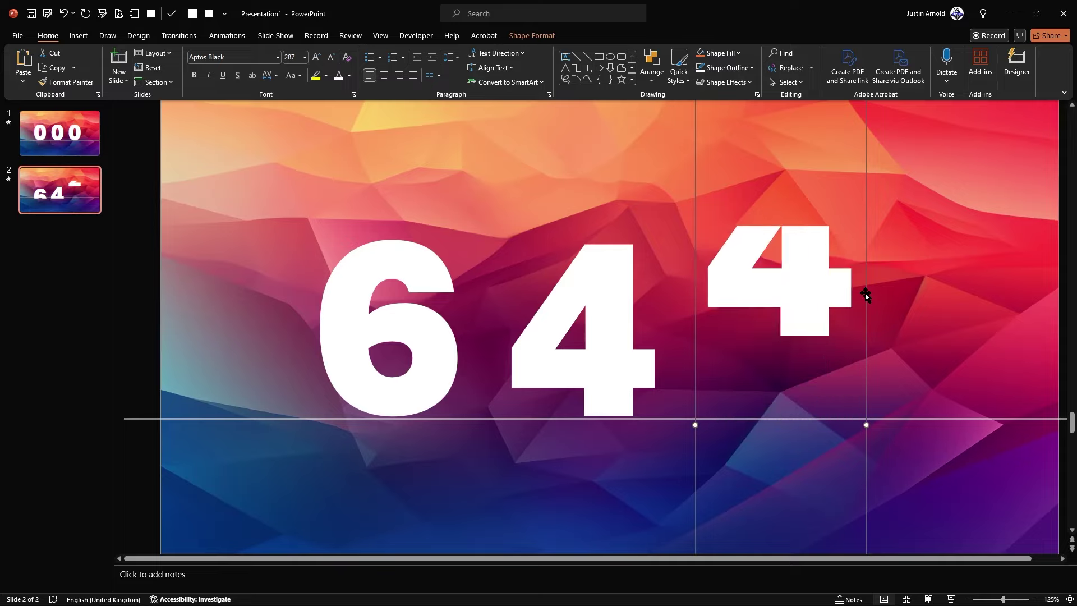
key("Up")
key("Up")
key("Up")
key("Up")
key("Up")
key("Up")
key("Up")
key("Up")
key("Up")
key("Up")
key("Up")
key("Up")
key("Up")
key("Up")
key("Up")
key("Up")
key("Up")
key("Up")
key("Up")
key("Up")
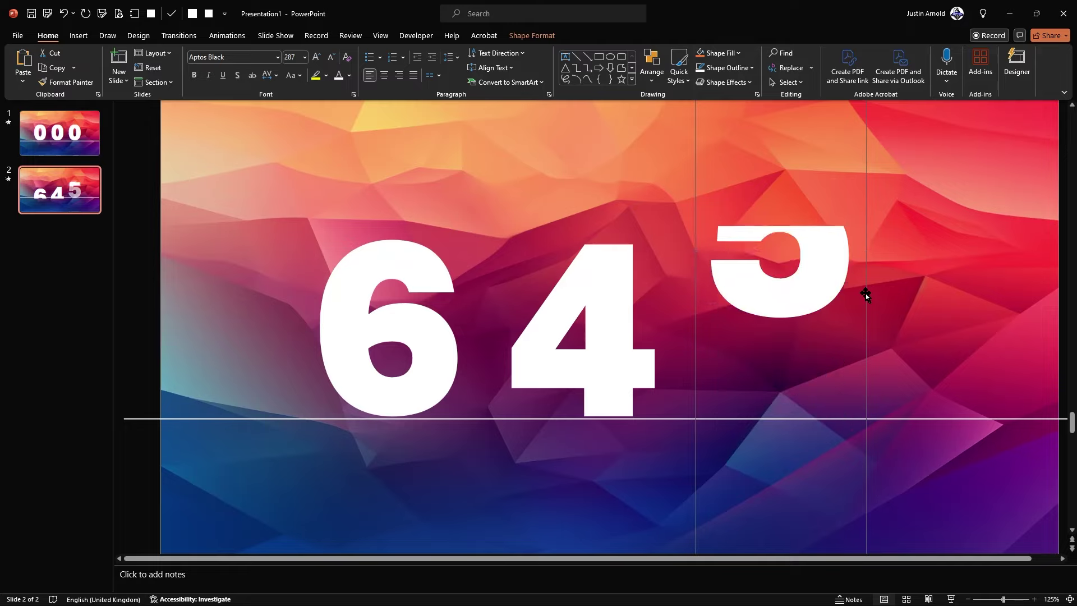
key("Up")
key("Up")
key("Up")
key("Up")
key("Up")
key("Up")
key("Up")
key("Up")
key("Up")
key("Up")
key("Up")
key("Up")
key("Up")
key("Up")
key("Up")
key("Up")
key("Up")
key("Up")
key("Up")
key("Up")
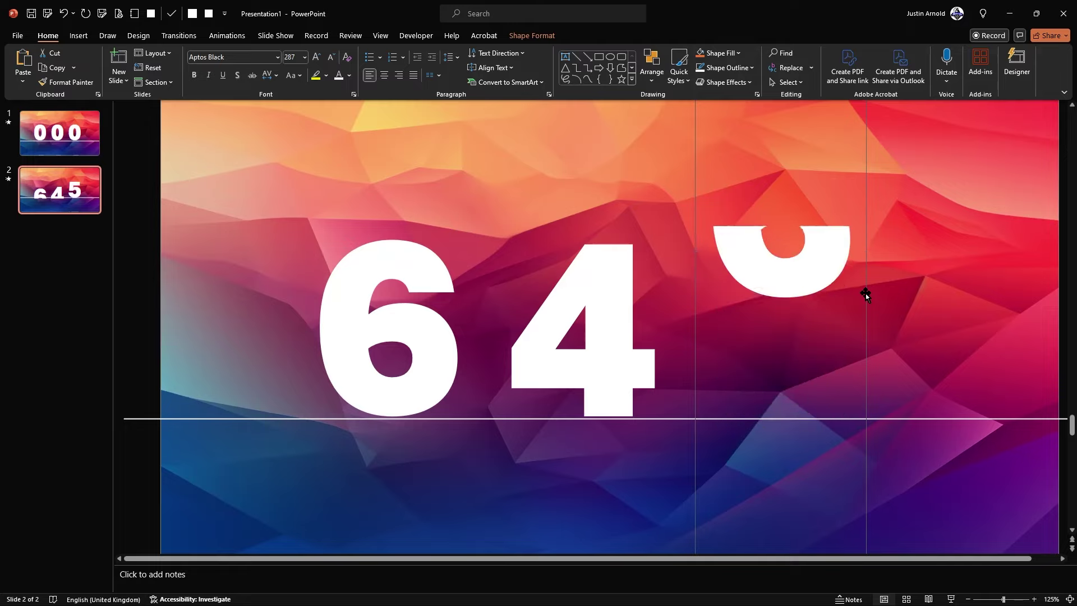
key("Up")
key("Up")
key("Up")
key("Up")
key("Up")
key("Up")
key("Up")
key("Up")
key("Up")
key("Up")
key("Up")
key("Up")
key("Up")
key("Up")
key("Up")
key("Up")
key("Up")
key("Up")
key("Up")
key("Up")
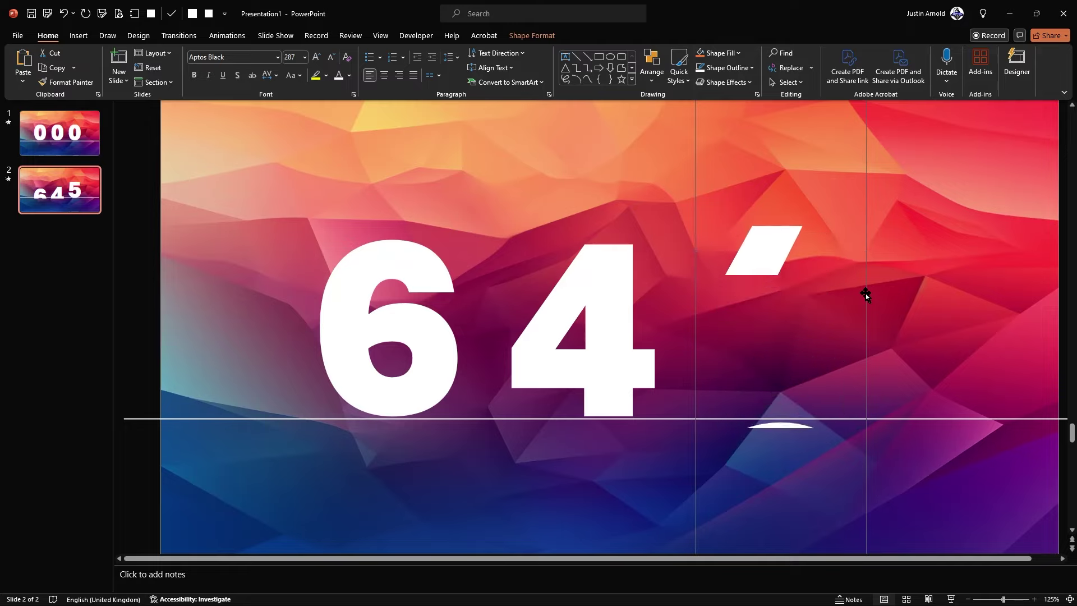
key("Up")
key("Up")
key("Up")
key("Up")
key("Up")
key("Up")
key("Up")
key("Up")
key("Up")
key("Up")
key("Up")
key("Up")
key("Up")
key("Up")
key("Up")
key("Up")
key("Up")
key("Up")
key("Up")
key("Up")
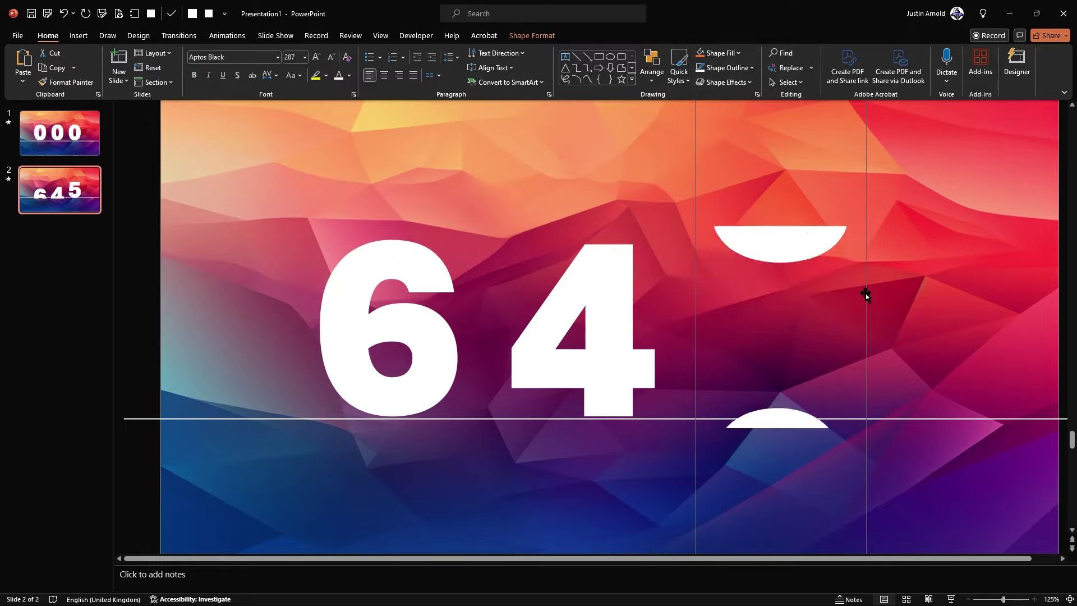
key("Up")
key("Up")
key("Up")
key("Up")
key("Up")
key("Up")
key("Up")
key("Up")
key("Up")
key("Up")
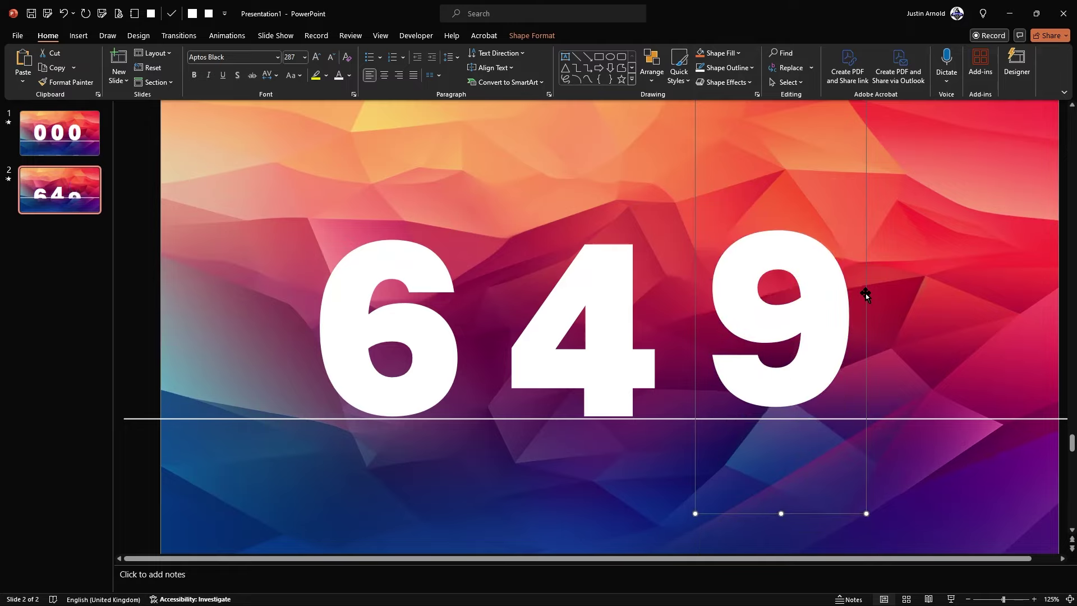
key("Down")
key("Down")
key("Down")
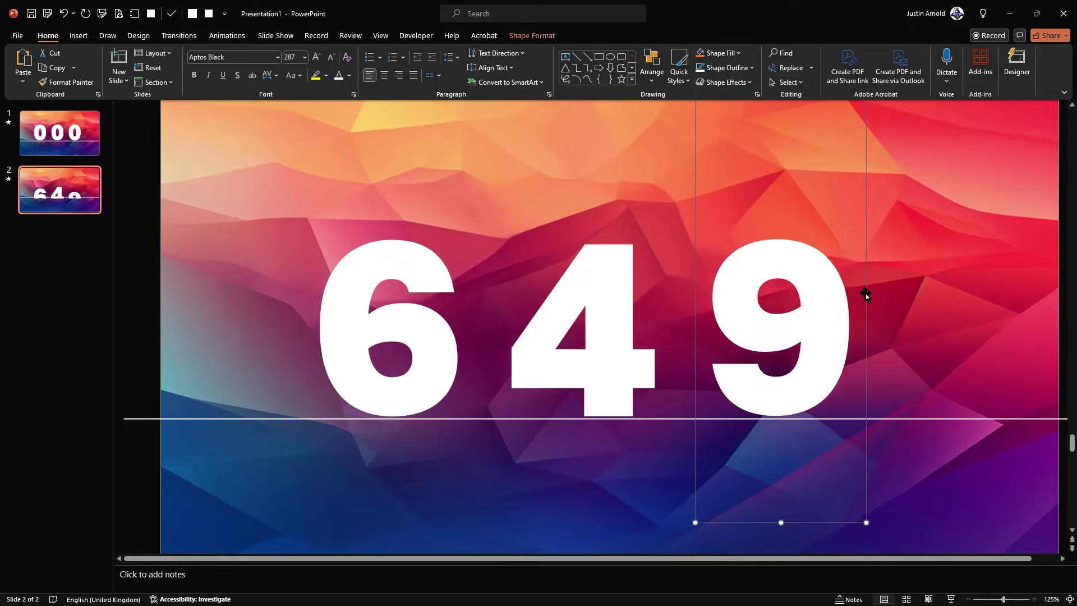
key("Down")
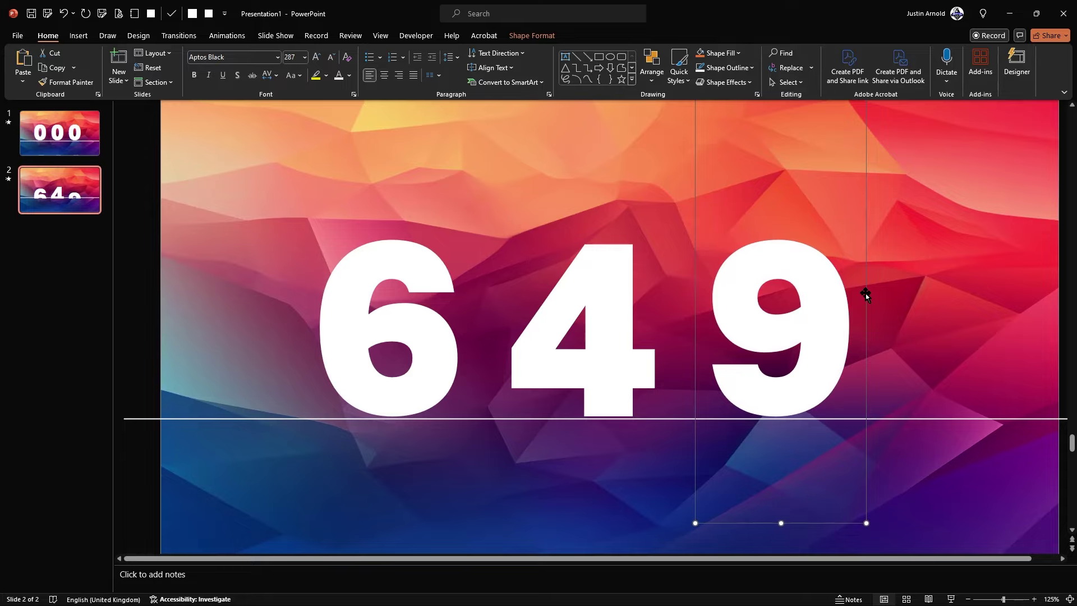
- Delete the horizontal white guide line from slide 2
left_click(147, 419)
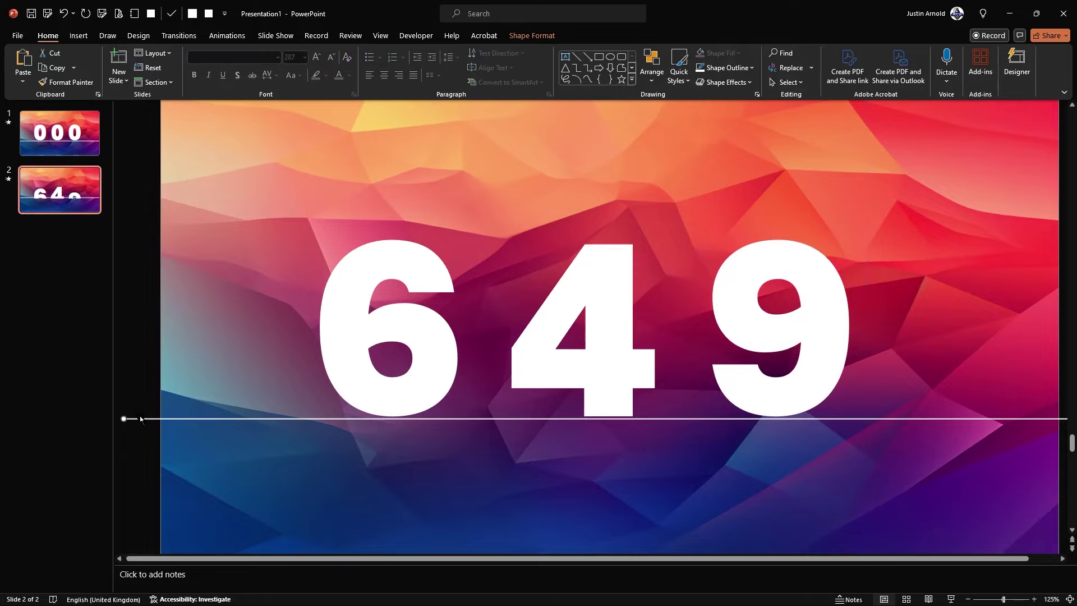
scroll(600, 278, "down", 5)
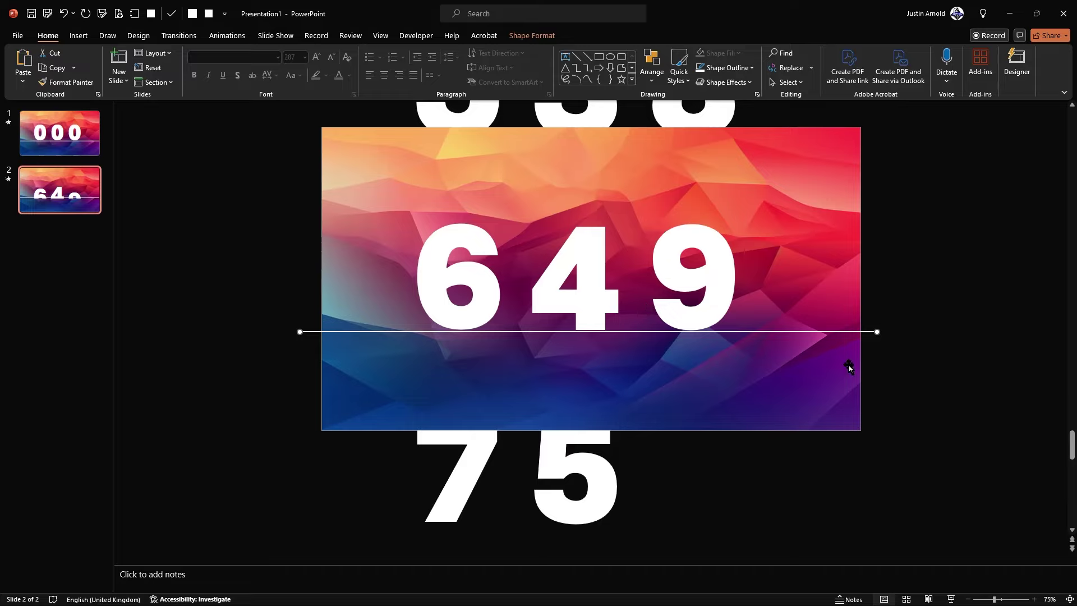
left_click(900, 351)
left_click(873, 332)
key("Delete")
- Delete the guide line from slide 1, then select both slide thumbnails
left_click(79, 146)
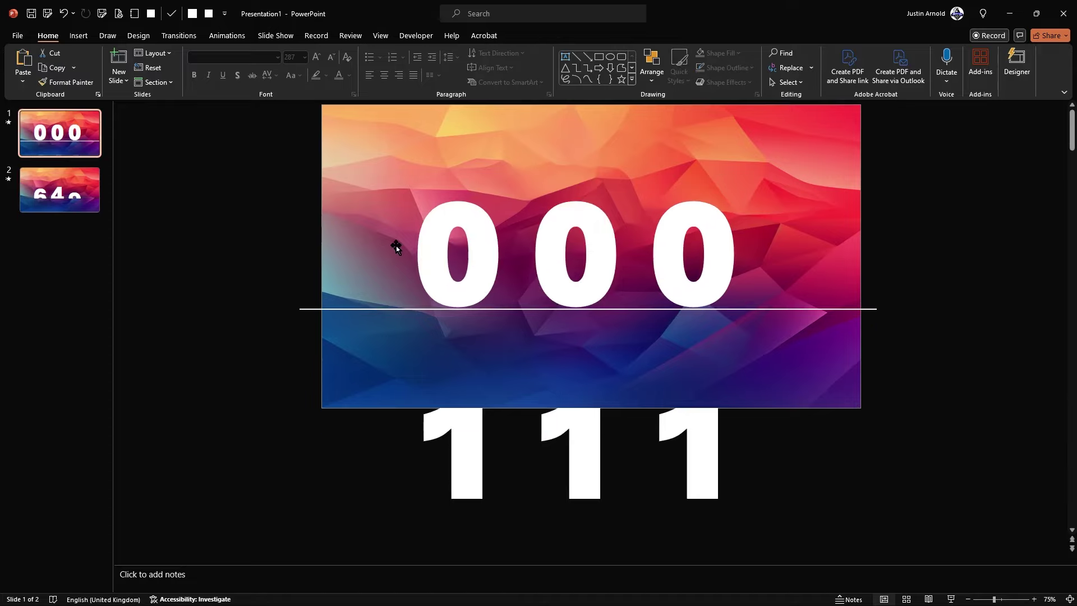
left_click(878, 309)
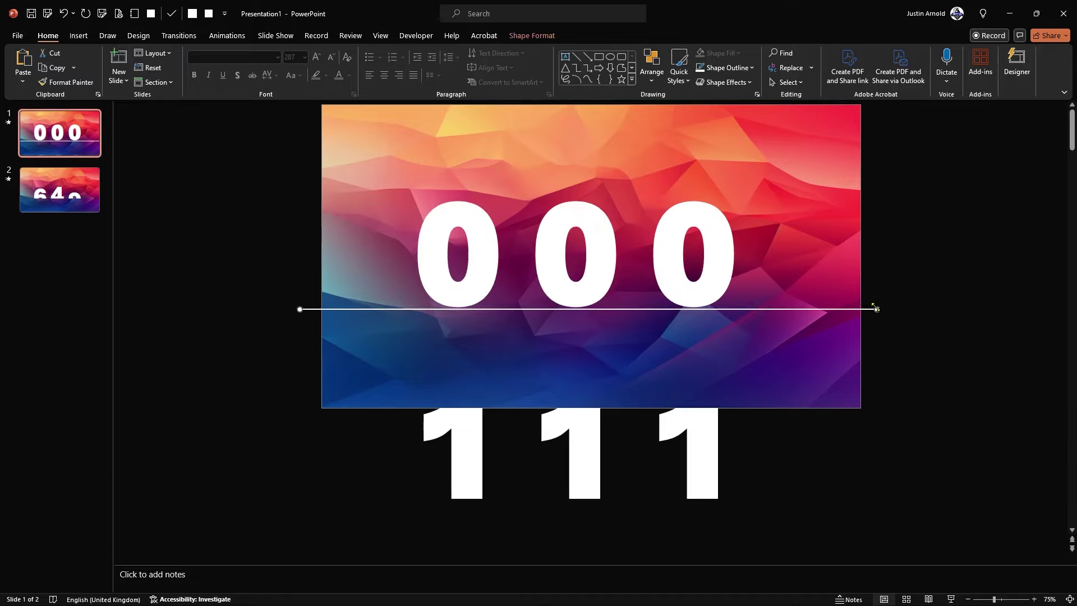
key("Delete")
left_click(37, 184)
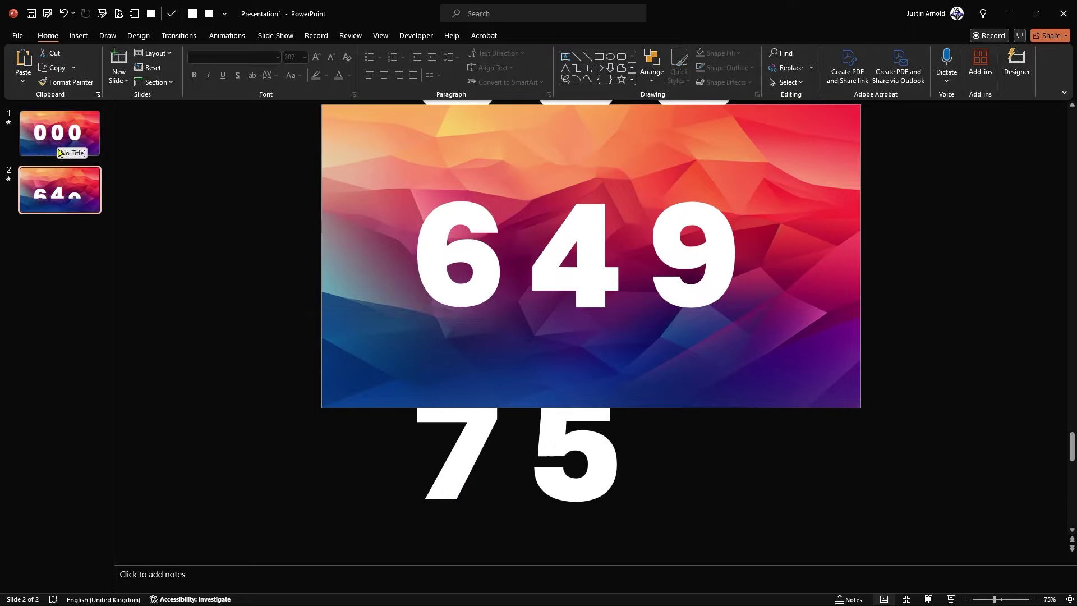
left_click(69, 123)
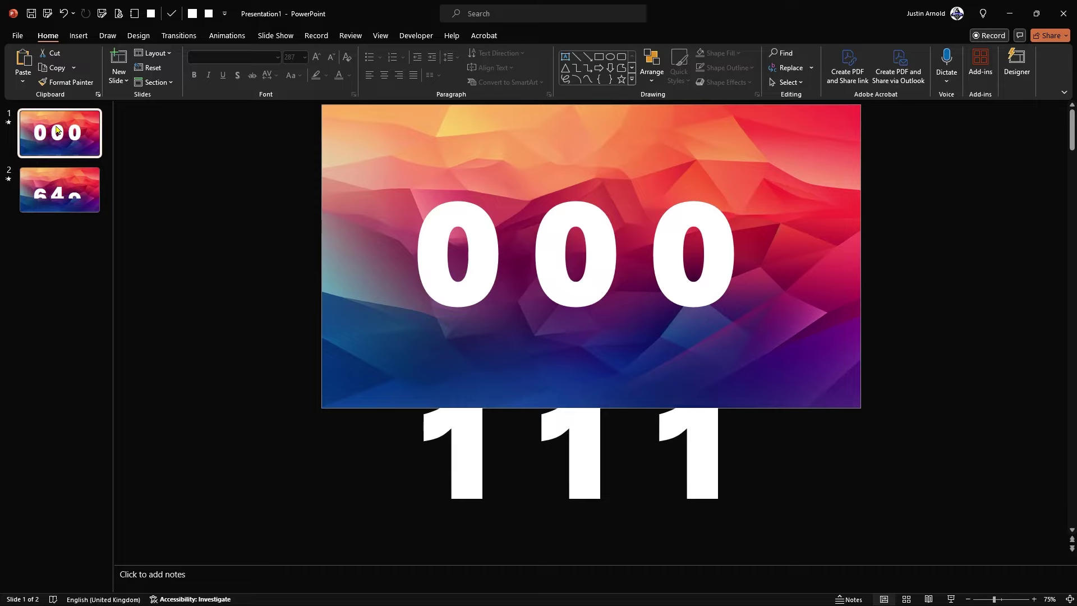
left_click(62, 186, "ctrl")
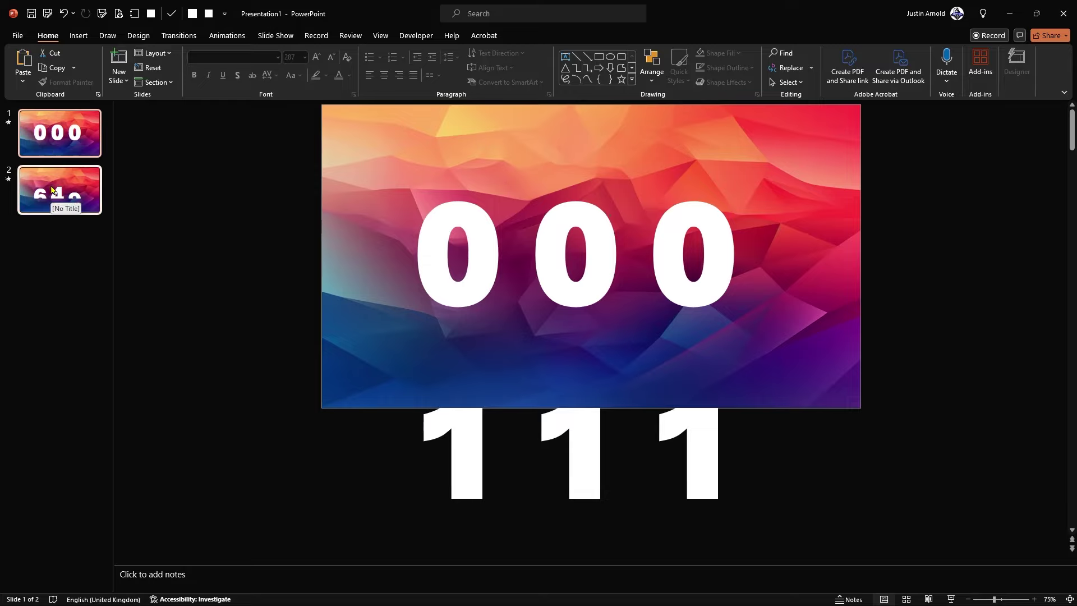
- Apply the Morph transition at 04.00 duration to all slides
left_click(179, 36)
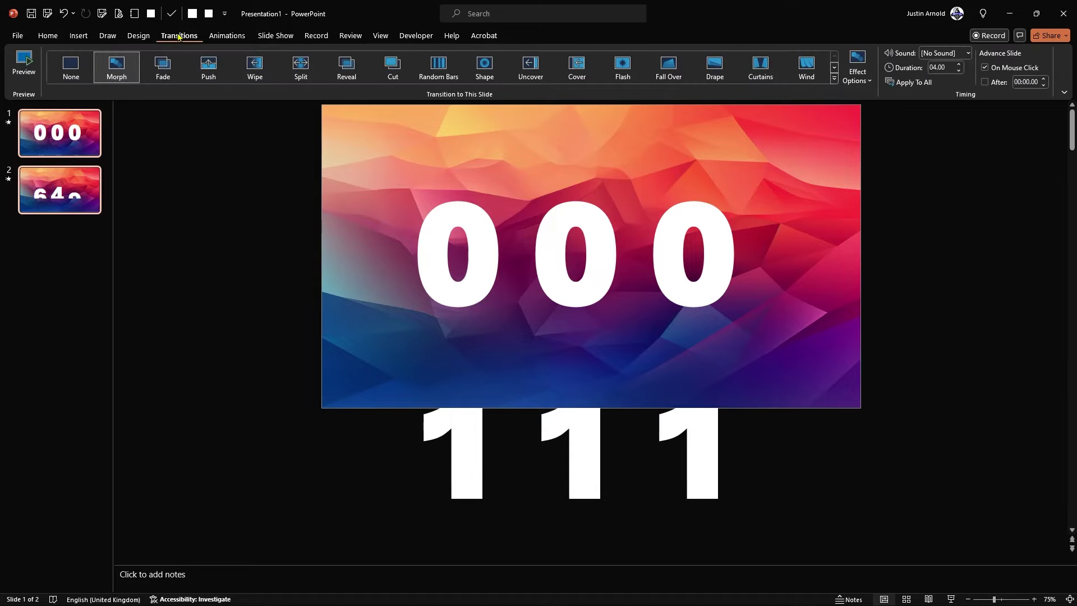
left_click(116, 69)
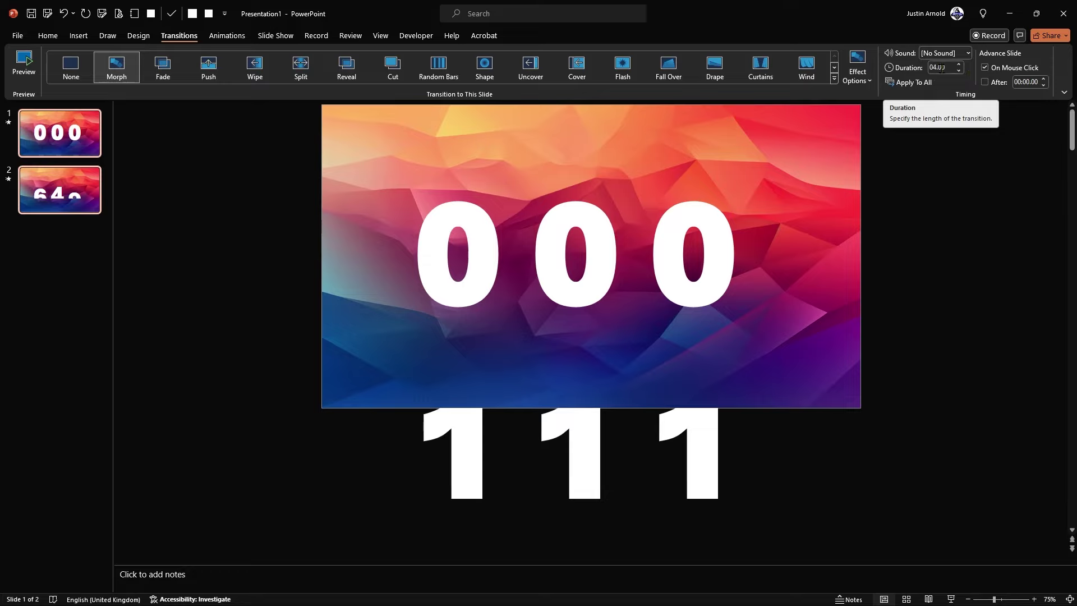
left_click(922, 87)
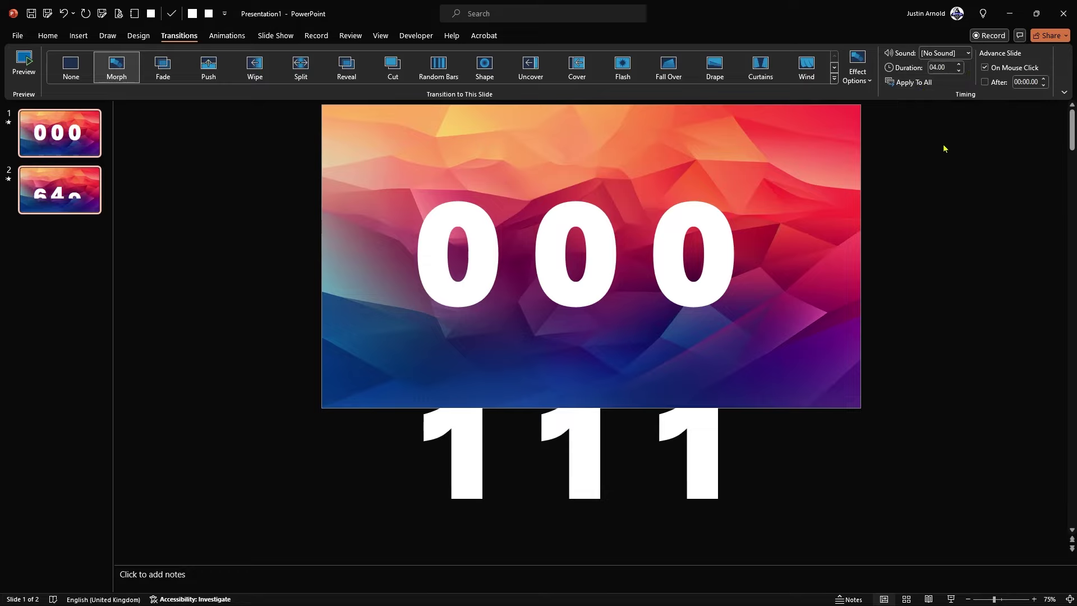
left_click(923, 153)
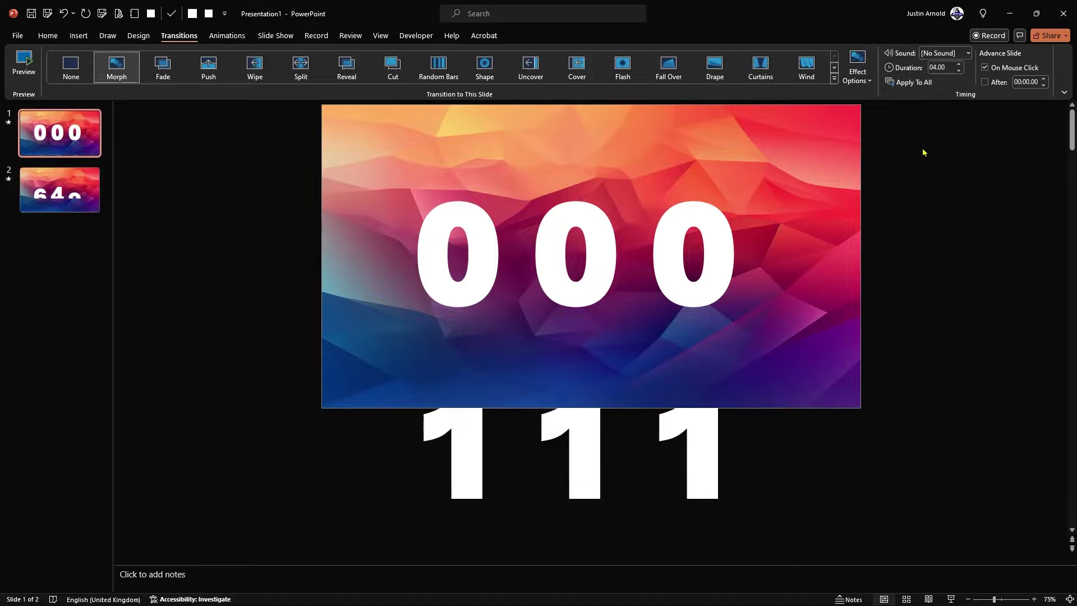